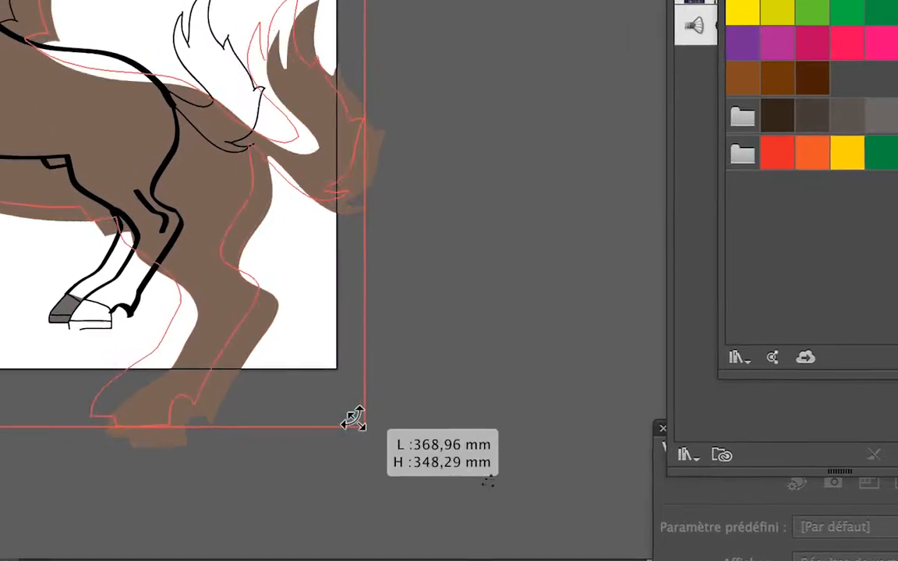
# Step: Scale and move the brown horse fill to match the black line drawing, nudge it into final alignment and deselect it
pyautogui.moveTo(311, 382); pyautogui.dragTo(313, 378)
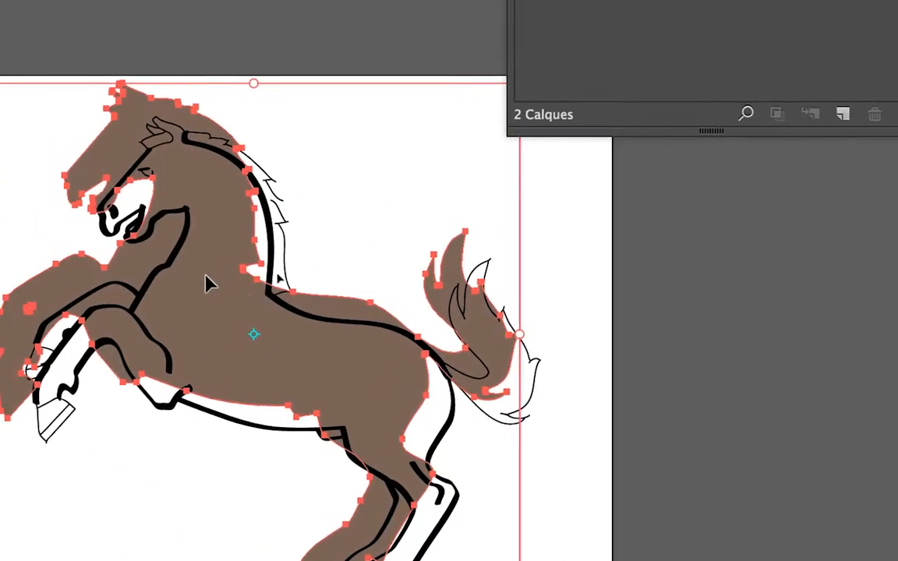
pyautogui.moveTo(210, 284); pyautogui.dragTo(244, 317)
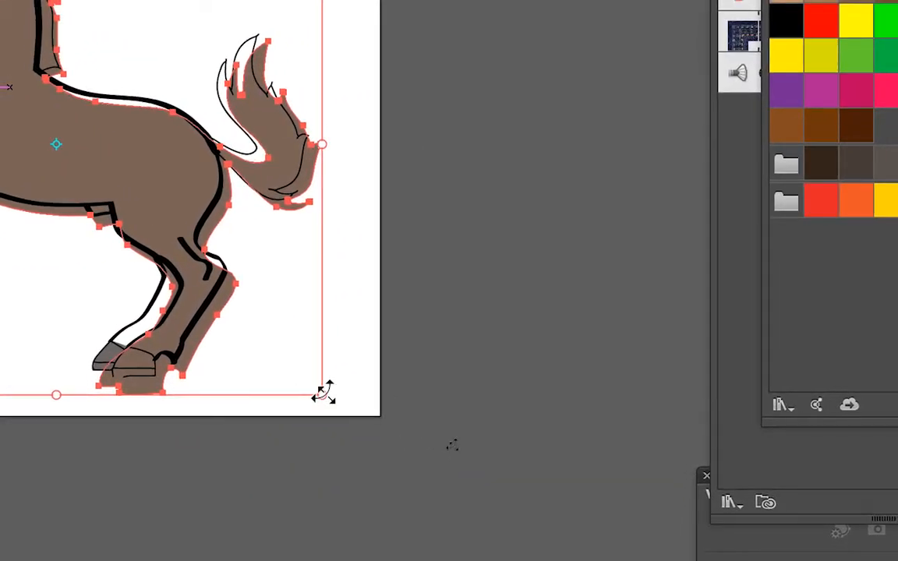
pyautogui.moveTo(323, 392)
pyautogui.mouseDown()
pyautogui.moveTo(304, 376)
pyautogui.moveTo(312, 385)
pyautogui.mouseUp()
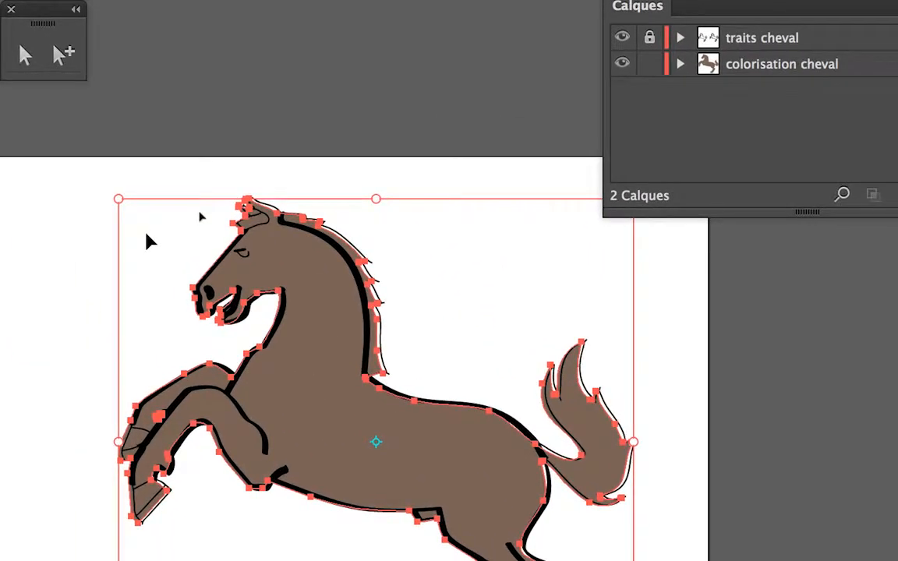
pyautogui.press('Up')
pyautogui.press('Right')
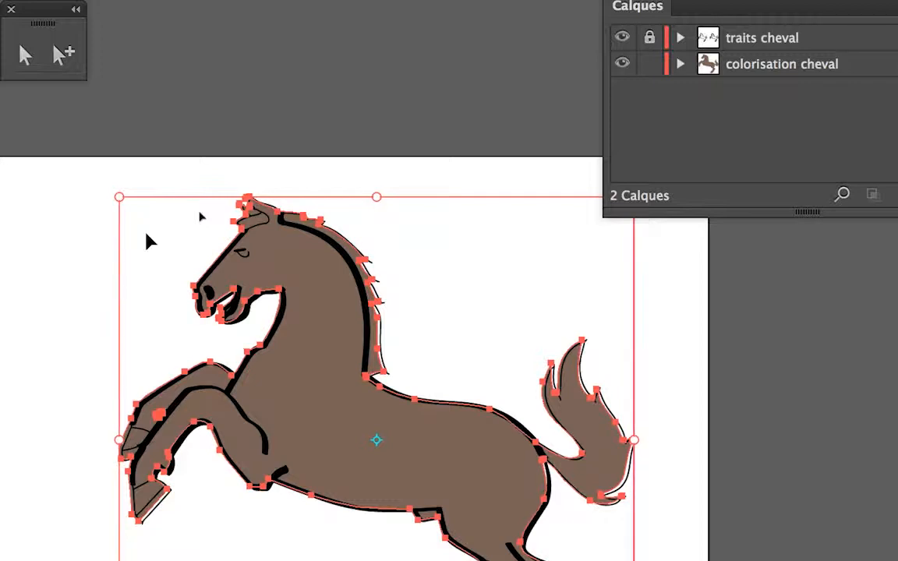
pyautogui.press('Right')
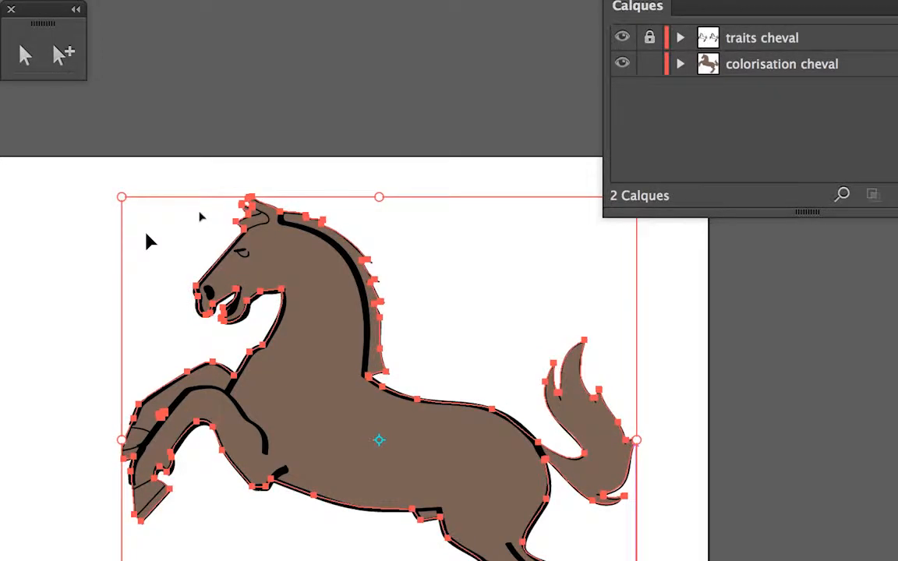
pyautogui.press('Up')
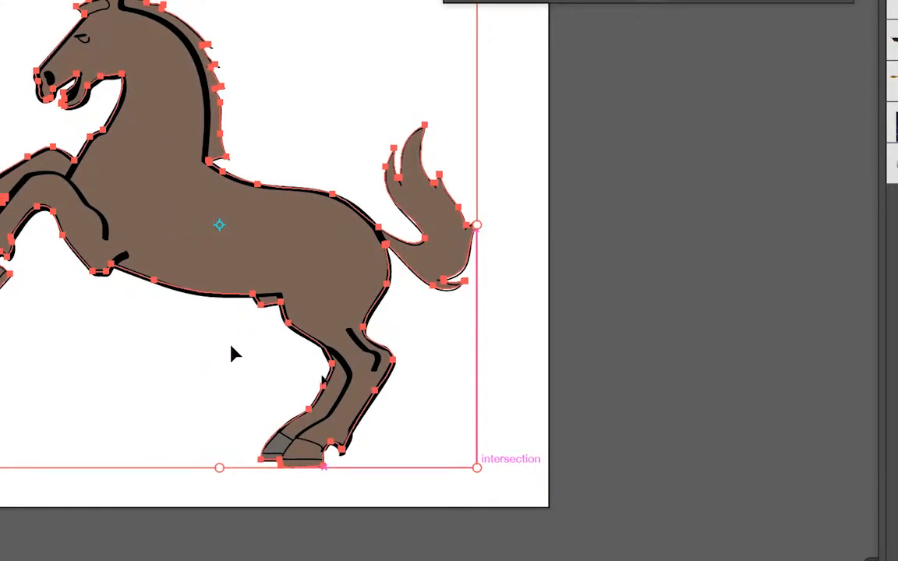
pyautogui.click(265, 351)
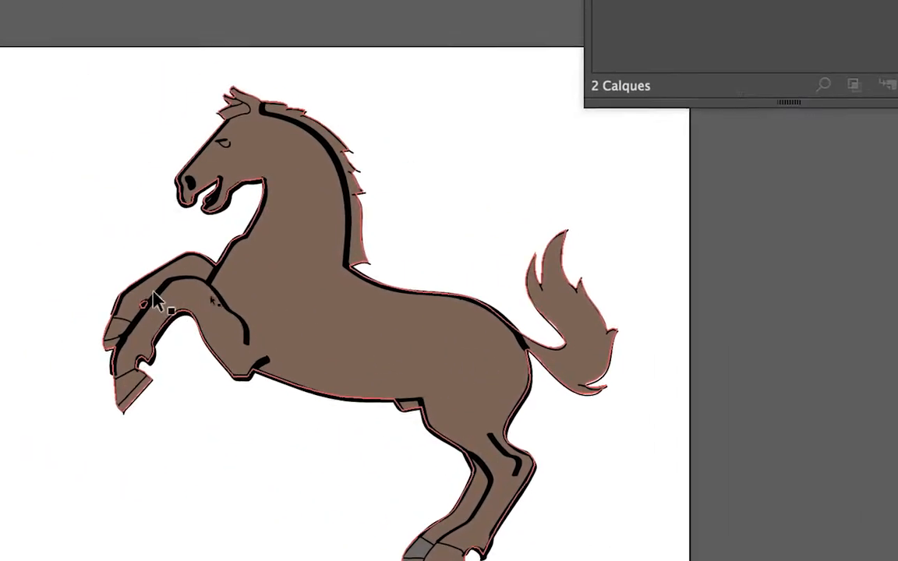
pyautogui.click(78, 234)
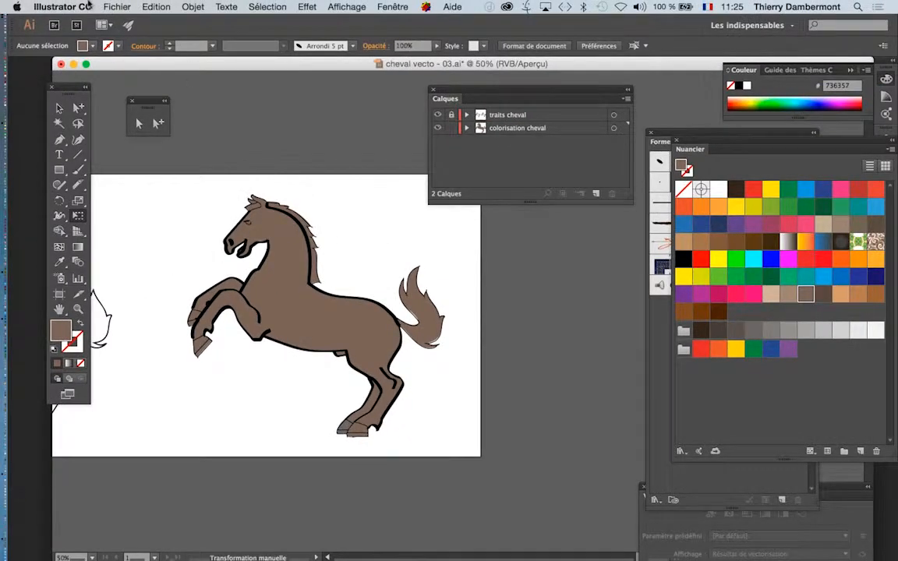
# Step: Save the drawing as a new Adobe Illustrator version named cheval vecto - 04.ai
pyautogui.click(116, 7)
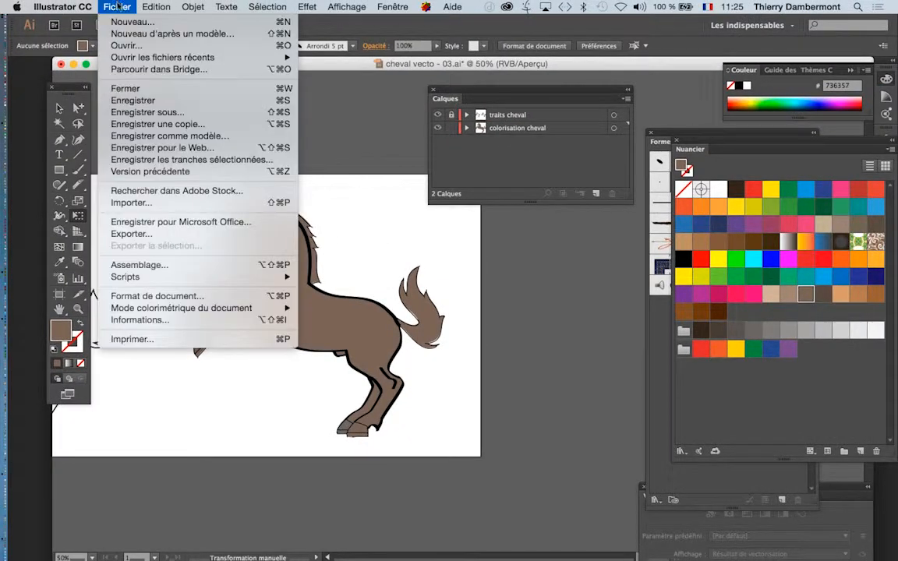
pyautogui.click(164, 112)
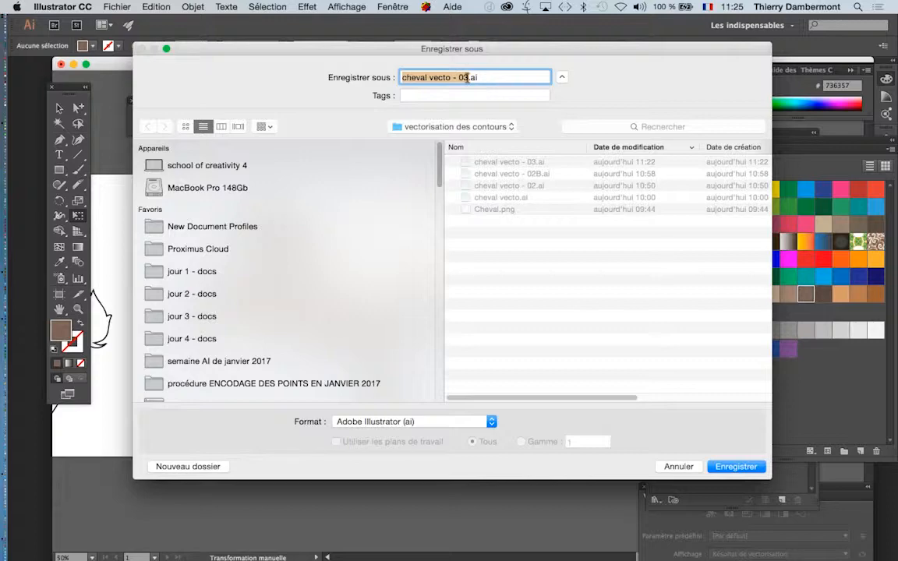
pyautogui.click(467, 79)
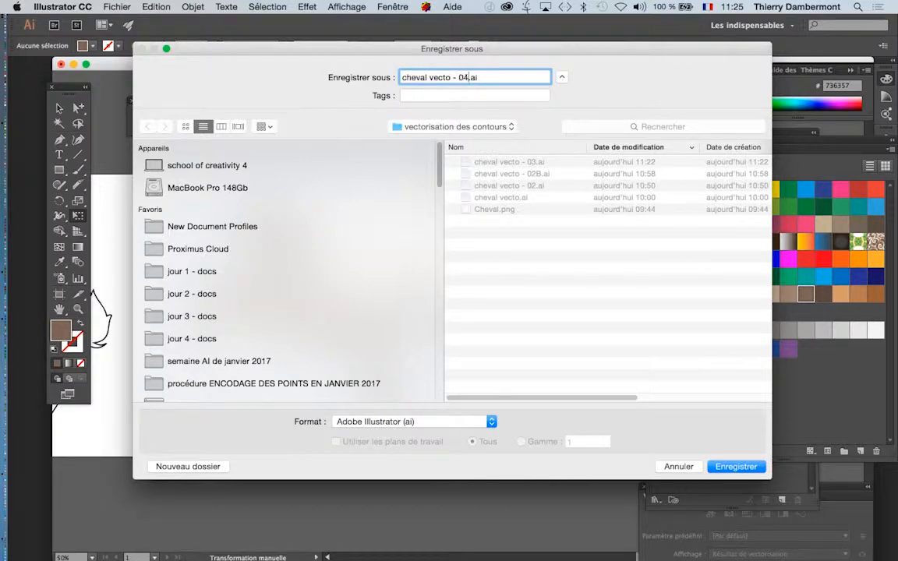
pyautogui.write('4')
pyautogui.press('Return')
pyautogui.click(521, 462)
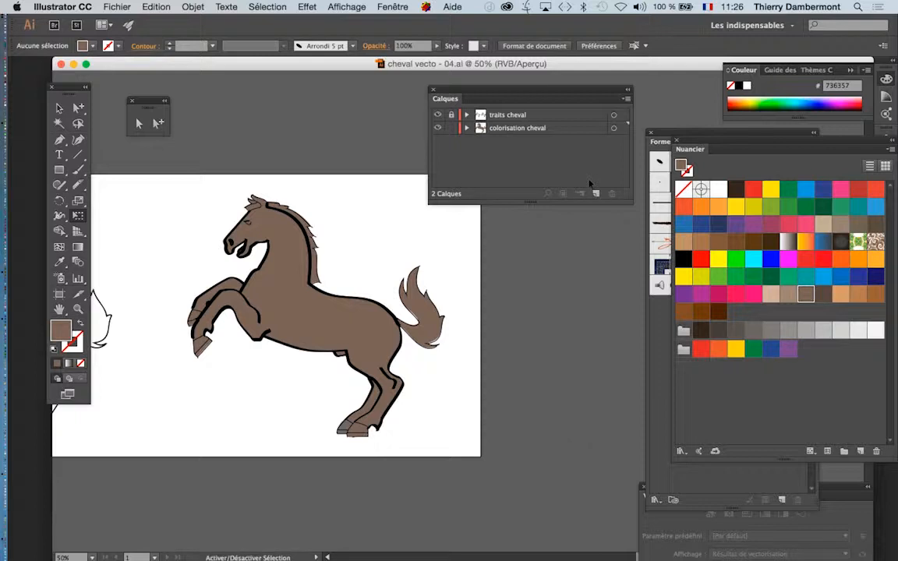
# Step: Select the brown horse fill on the colorisation cheval layer and shift the layer list aside
pyautogui.click(276, 294)
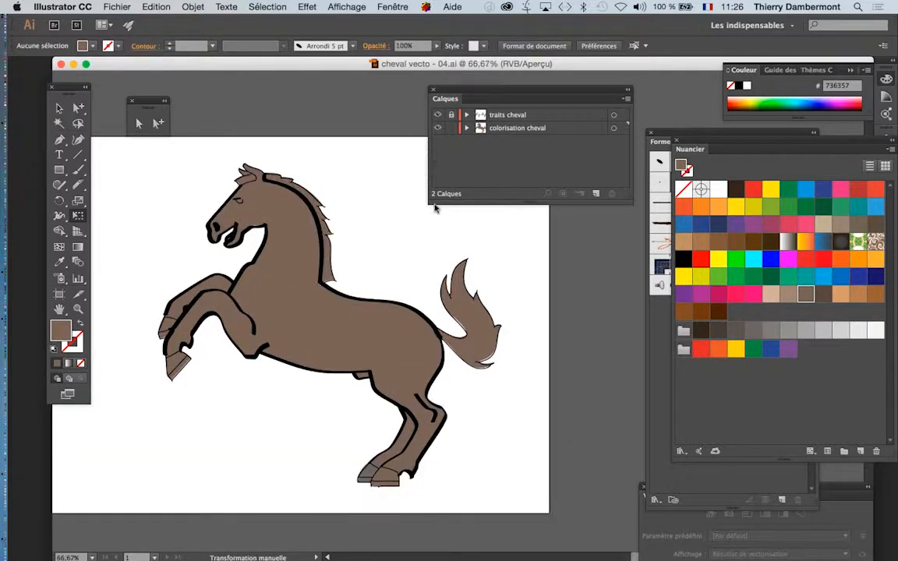
pyautogui.click(508, 115)
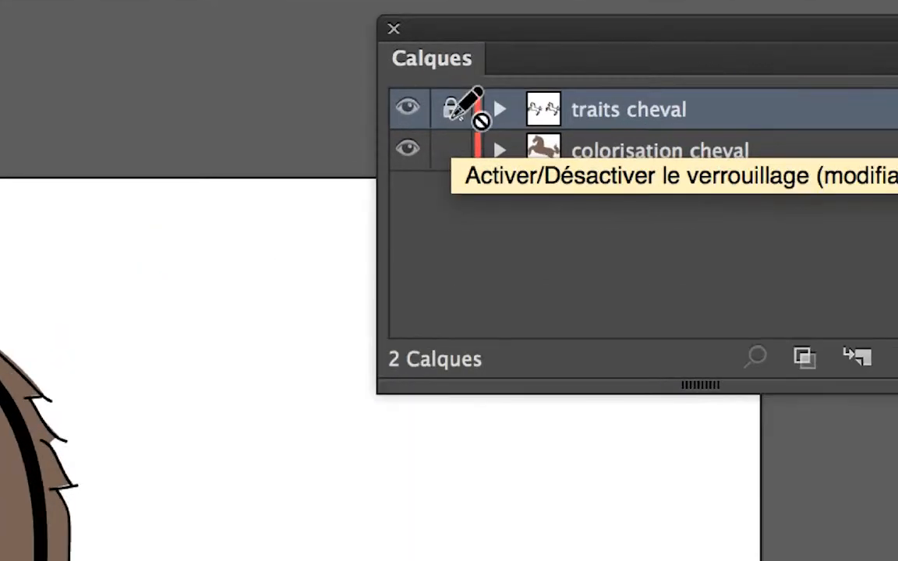
pyautogui.click(452, 109)
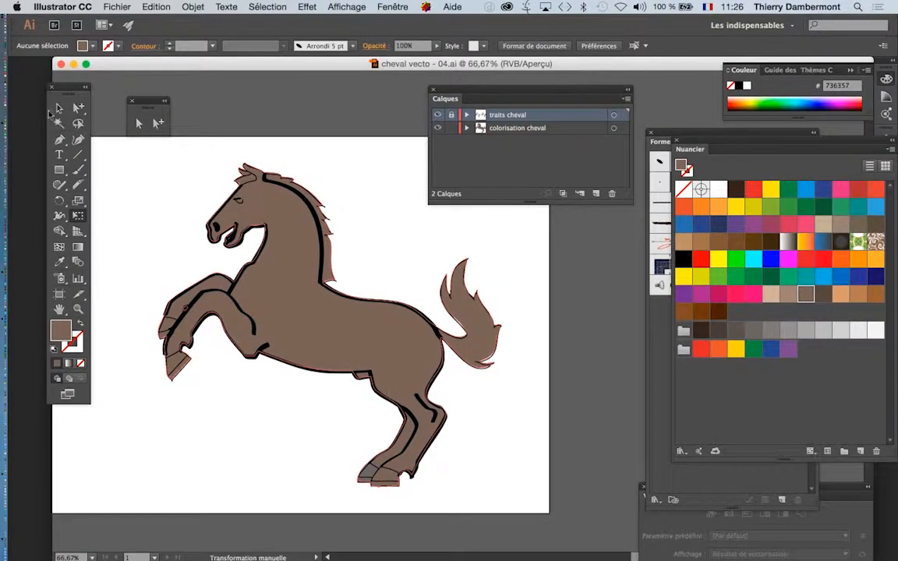
pyautogui.click(59, 107)
pyautogui.click(299, 303)
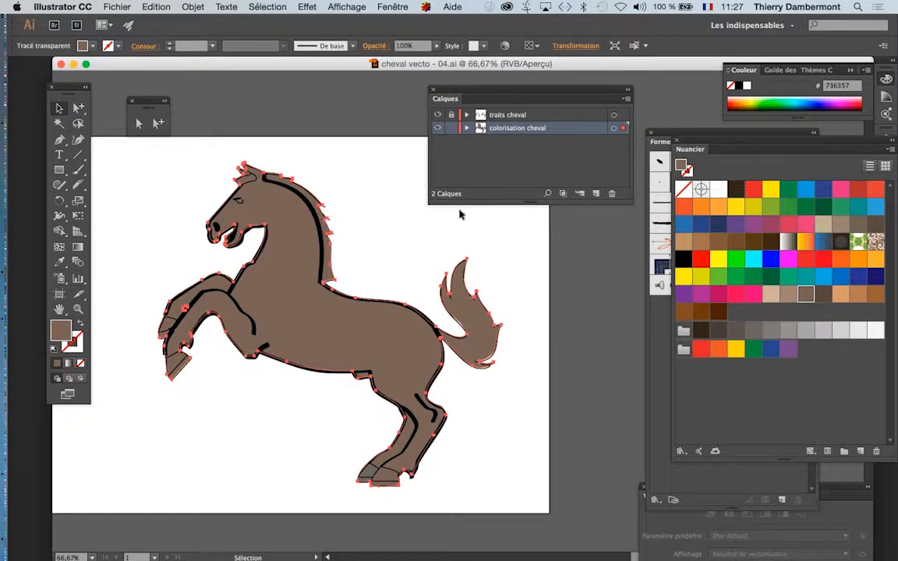
pyautogui.moveTo(470, 84); pyautogui.dragTo(530, 82)
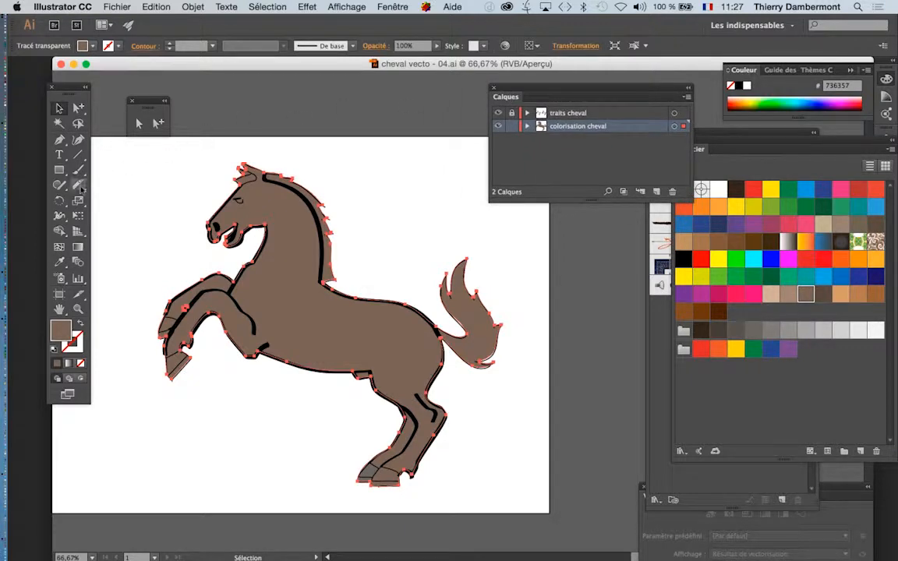
# Step: Try to cut the tail from the body with the Cutter (Knife) tool across the tail's base
pyautogui.click(78, 186)
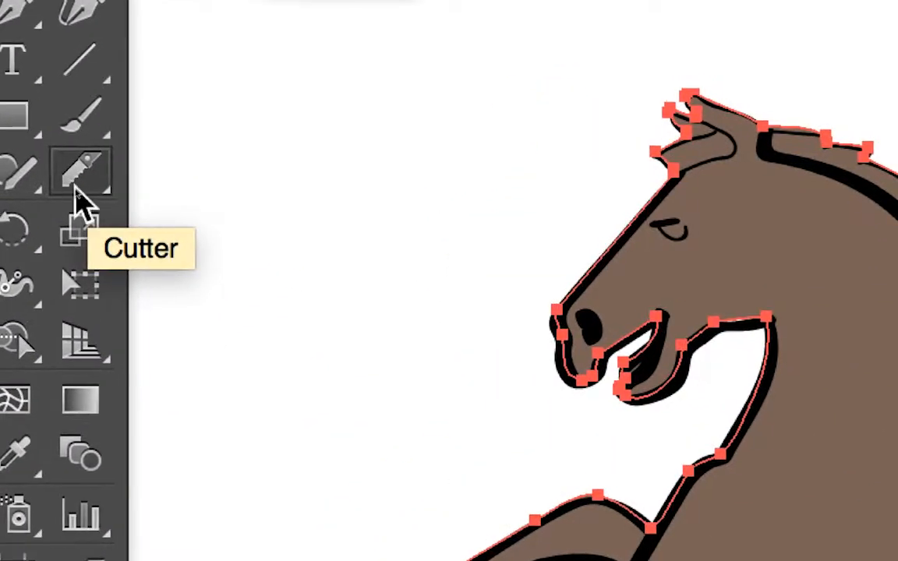
pyautogui.click(78, 191)
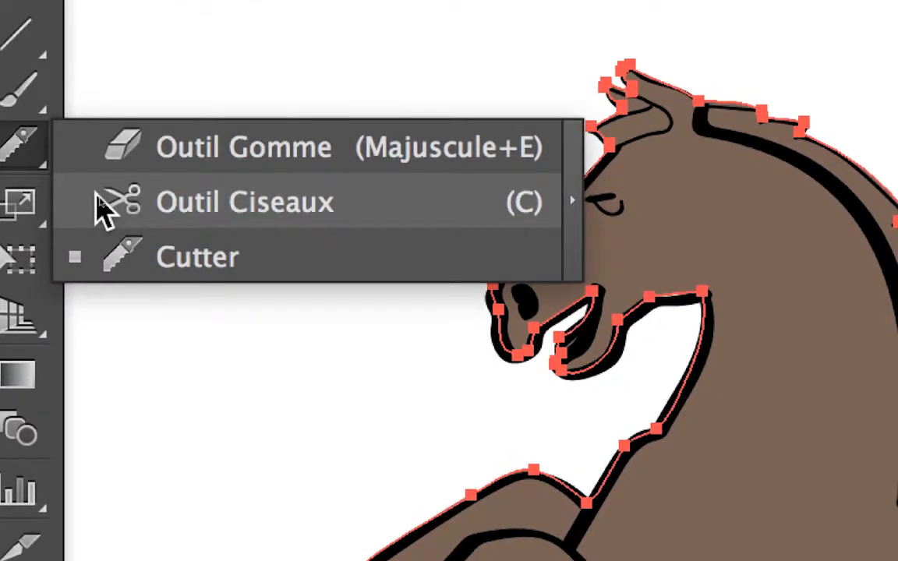
pyautogui.click(105, 209)
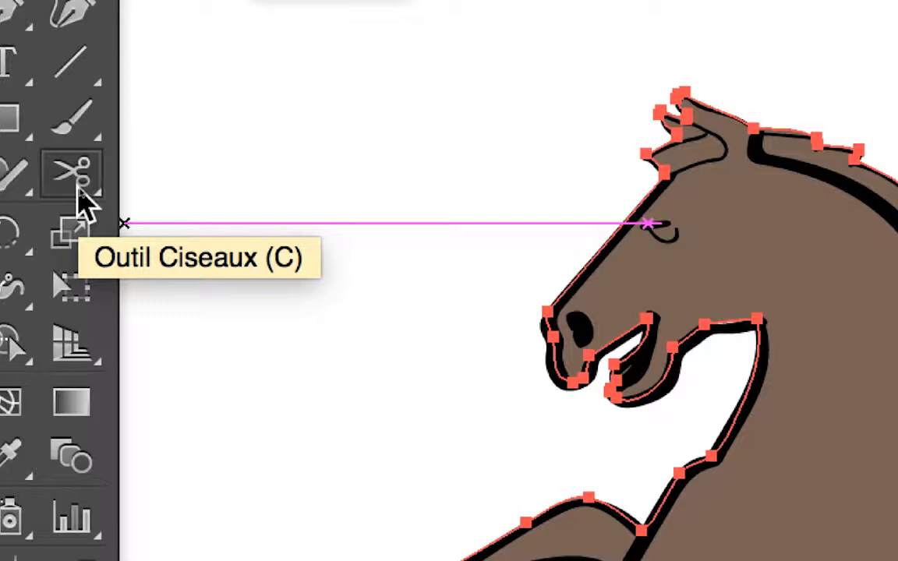
pyautogui.click(82, 201)
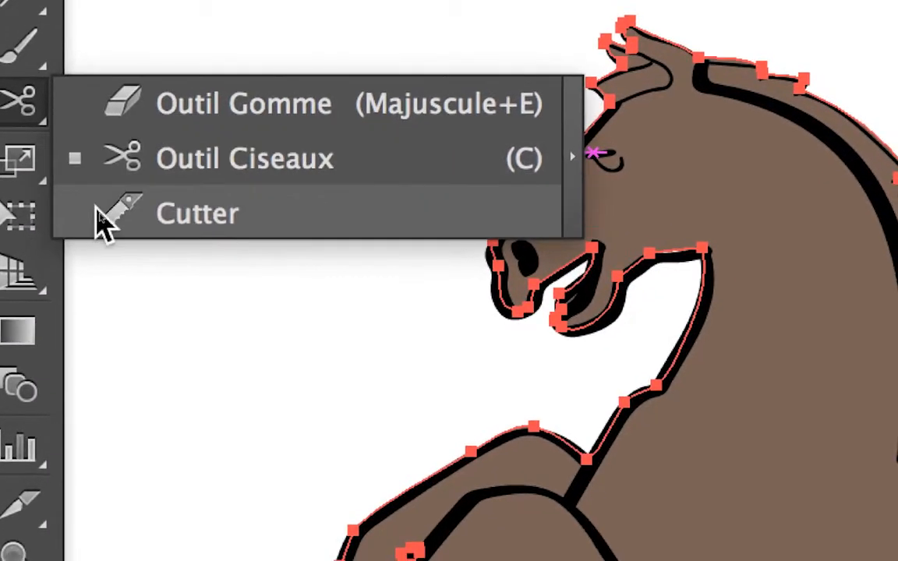
pyautogui.click(148, 279)
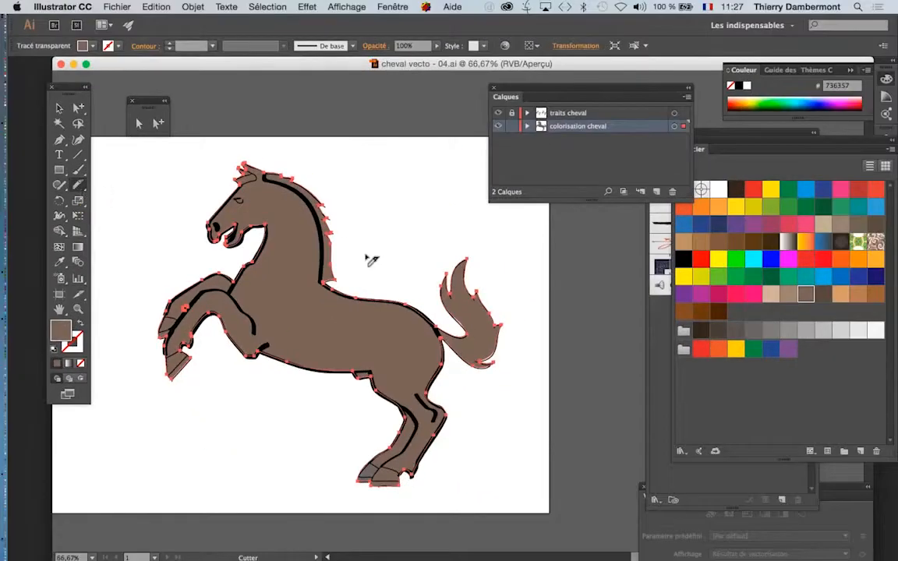
pyautogui.scroll(3, 459, 350)
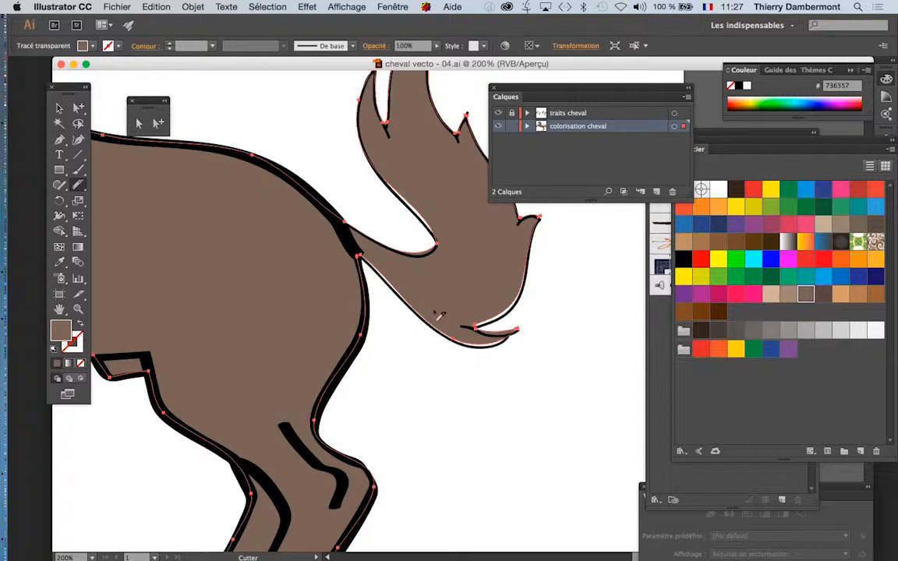
pyautogui.scroll(2, 345, 229)
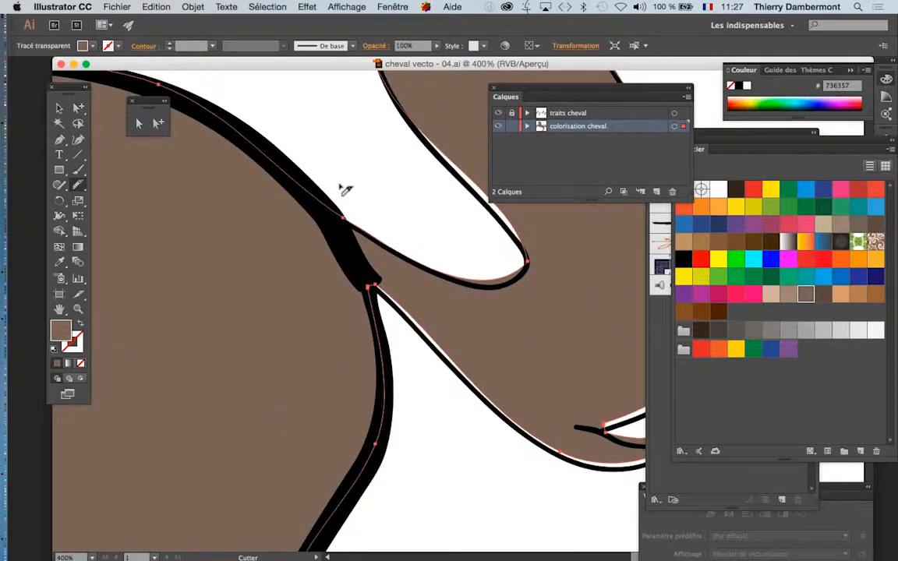
pyautogui.moveTo(332, 169); pyautogui.dragTo(374, 288)
pyautogui.scroll(-3, 383, 308)
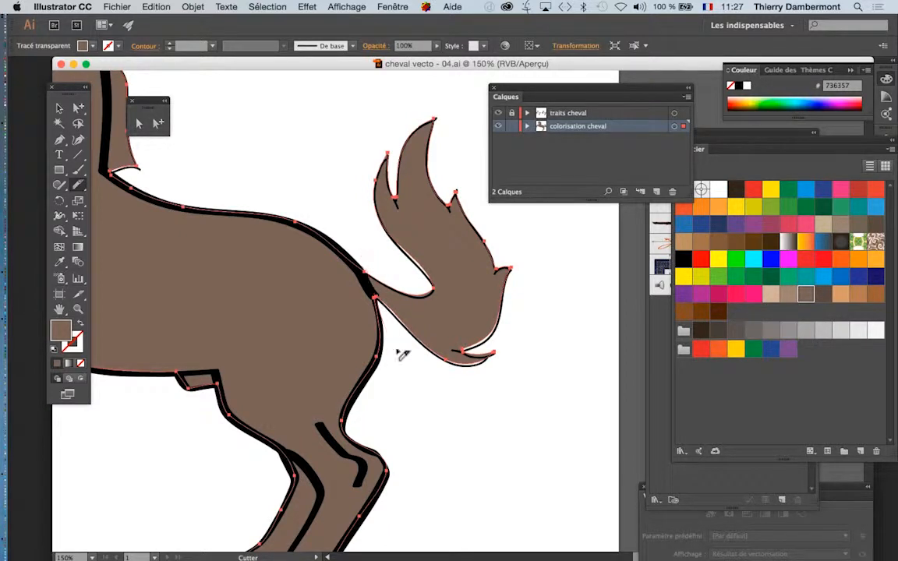
pyautogui.scroll(-3, 401, 343)
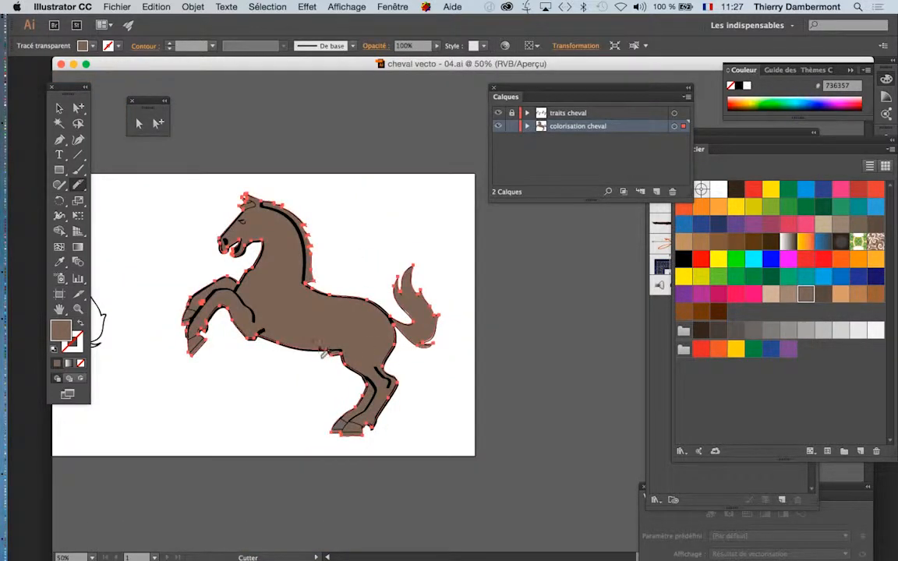
# Step: Deselect the horse and select the tail to check whether it is separate from the body
pyautogui.click(59, 107)
pyautogui.click(223, 200)
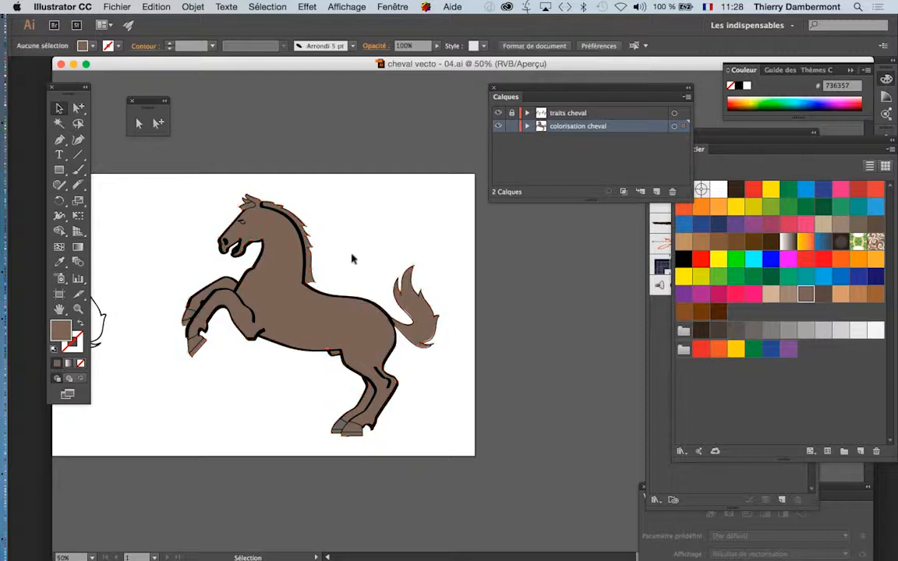
pyautogui.scroll(1, 406, 341)
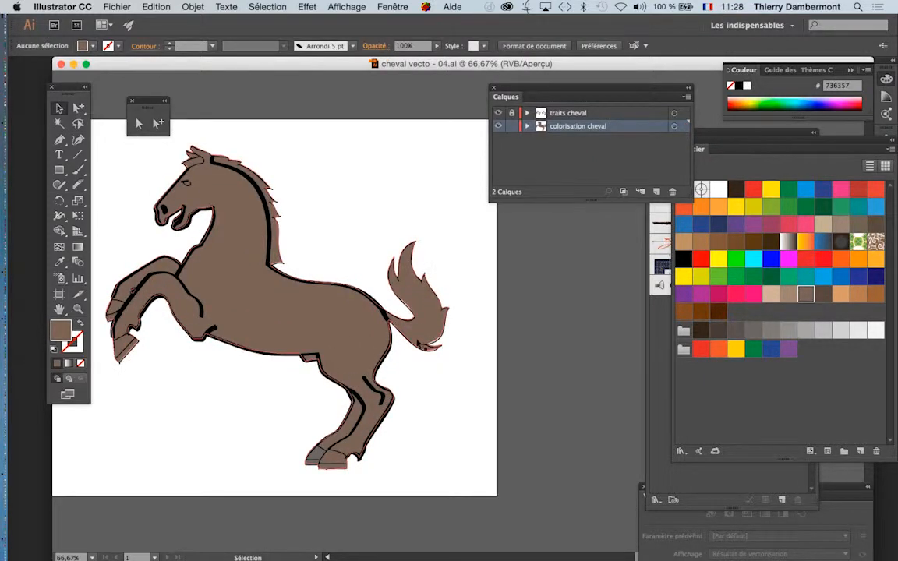
pyautogui.click(414, 348)
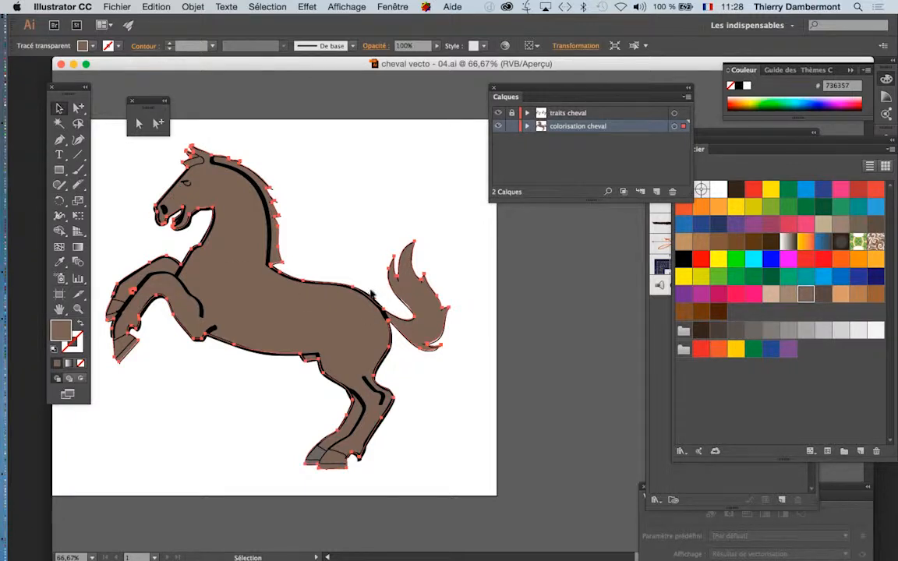
# Step: Expand the colorisation cheval layer and release the compound path of the brown horse fill
pyautogui.click(78, 185)
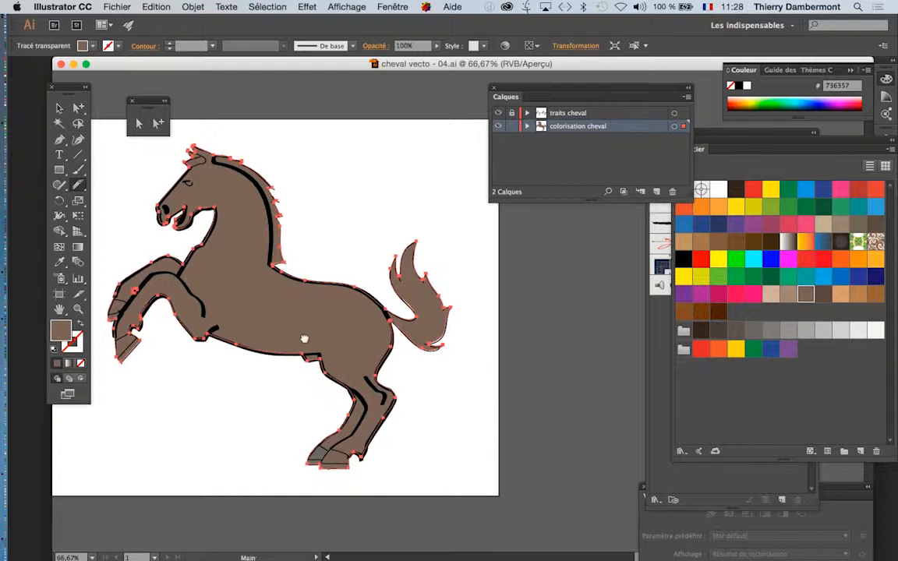
pyautogui.moveTo(305, 341); pyautogui.dragTo(266, 315)
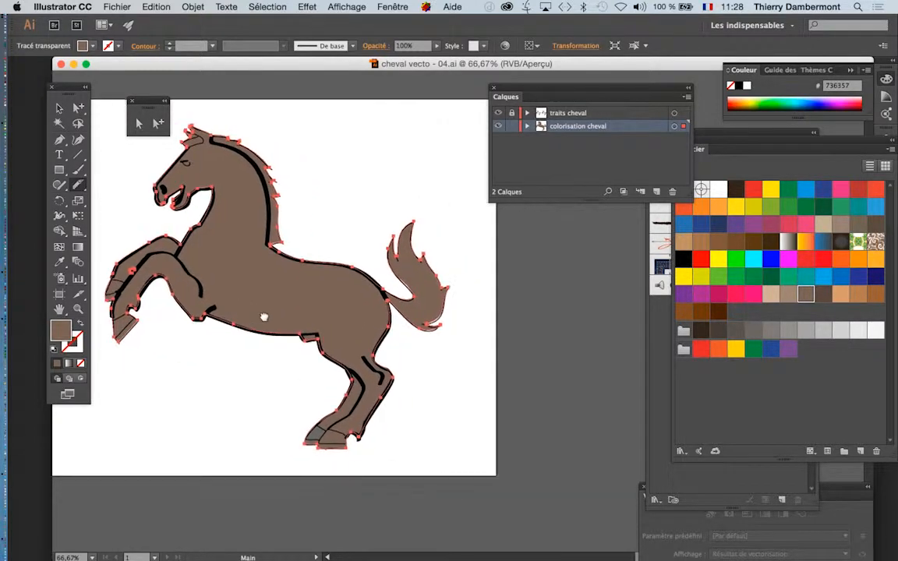
pyautogui.click(526, 126)
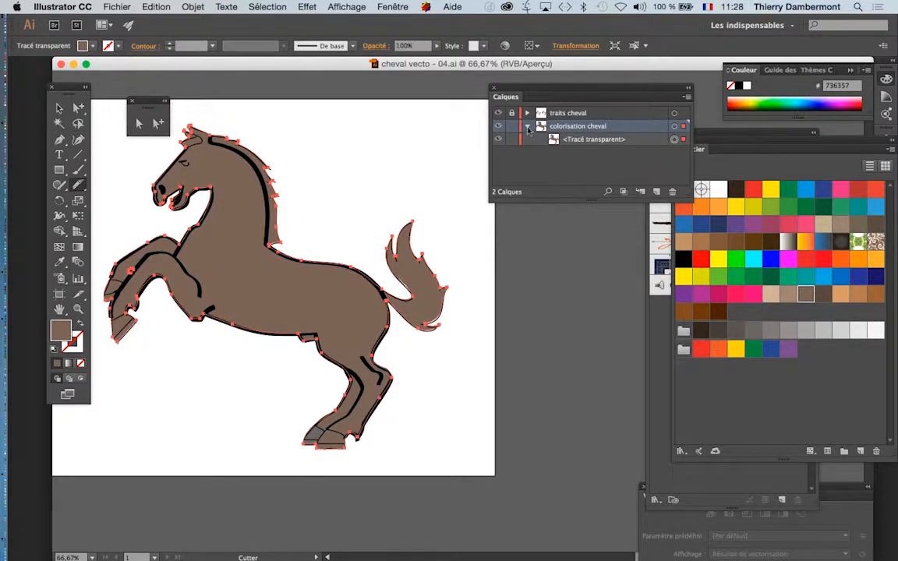
pyautogui.click(194, 6)
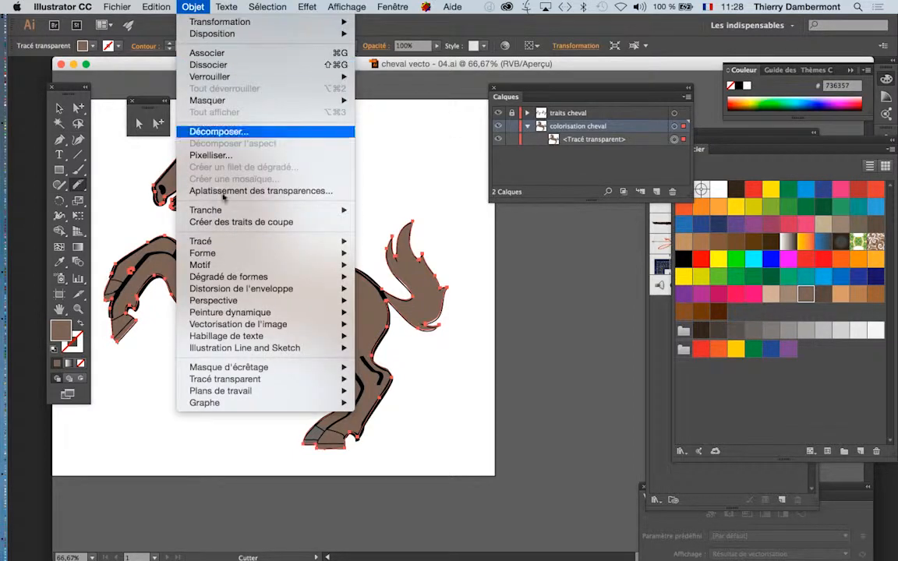
pyautogui.moveTo(237, 380)
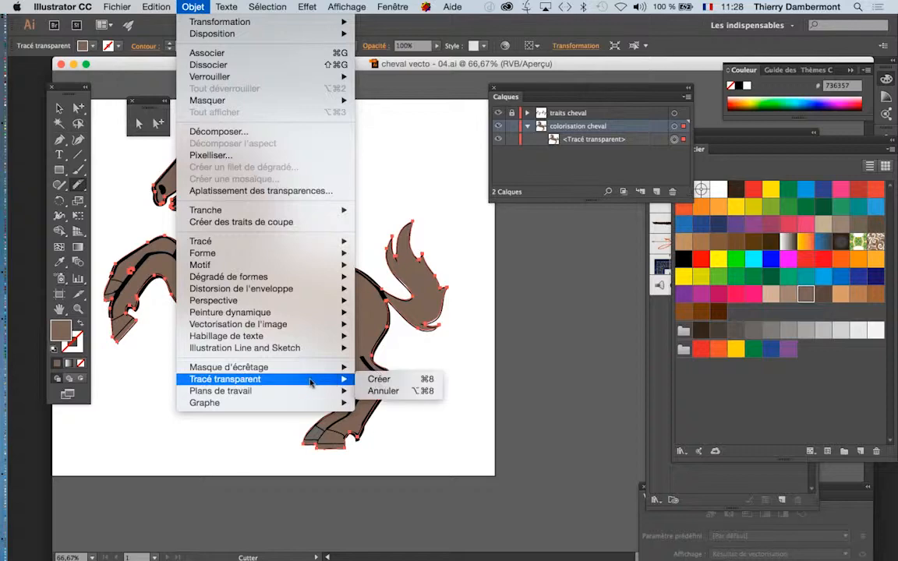
pyautogui.click(376, 392)
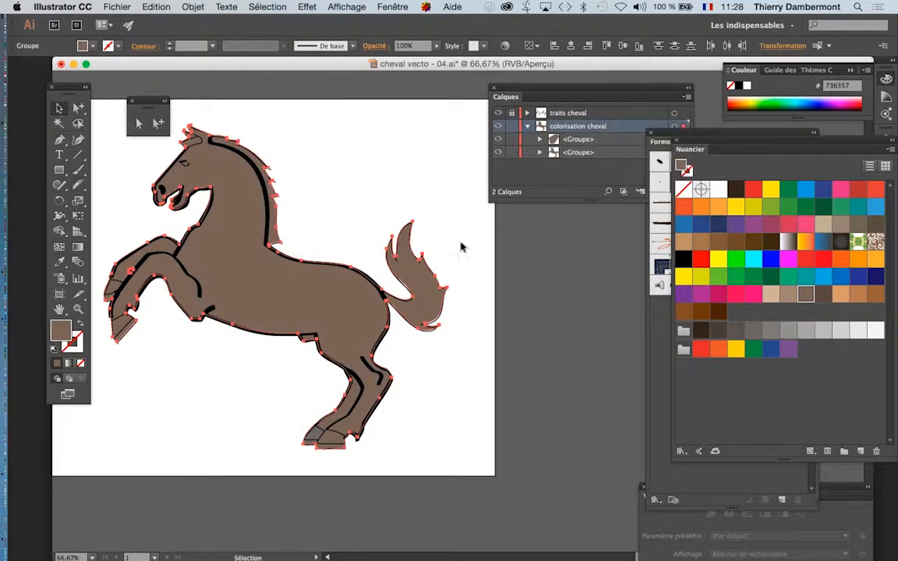
# Step: Select the brown horse fill and cut across the tail's base with the Cutter (Knife) tool
pyautogui.click(349, 237)
pyautogui.click(403, 304)
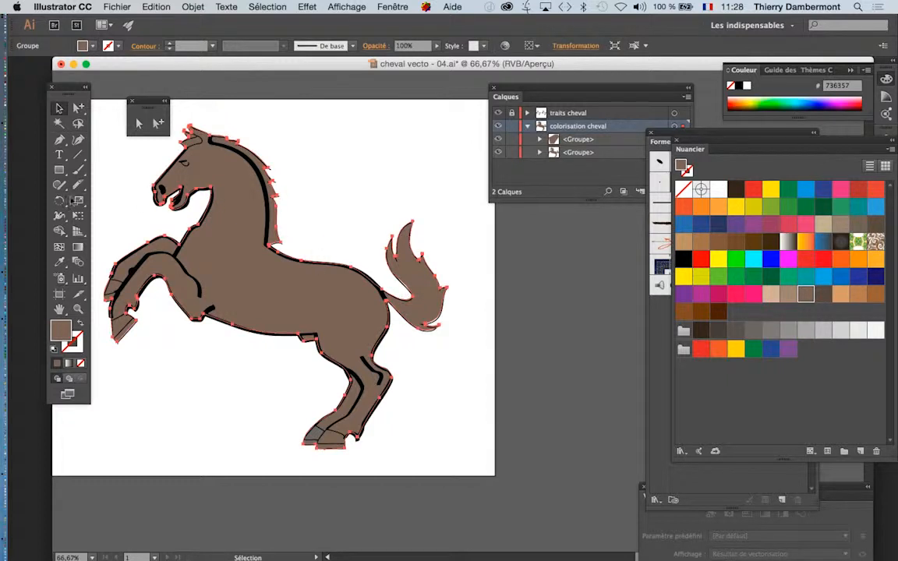
pyautogui.click(78, 185)
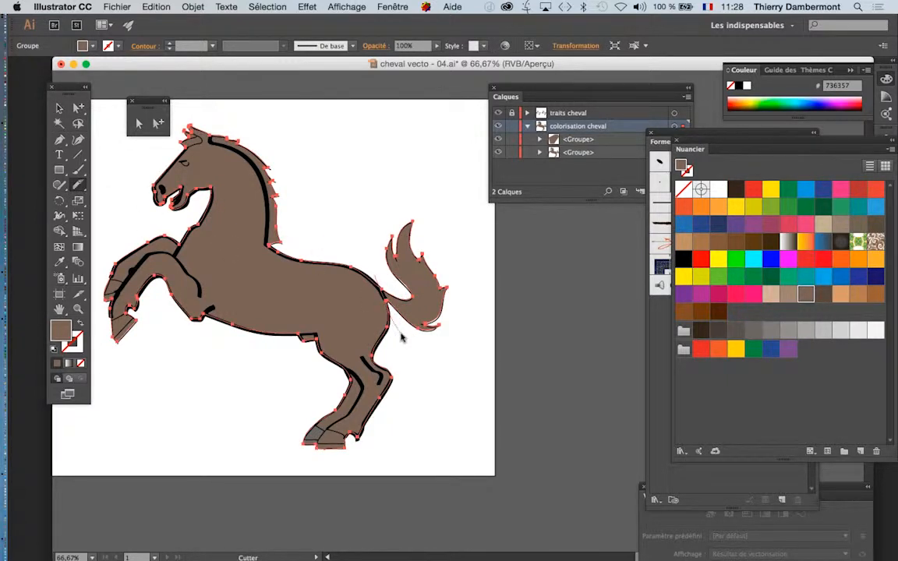
pyautogui.moveTo(402, 337); pyautogui.dragTo(405, 338)
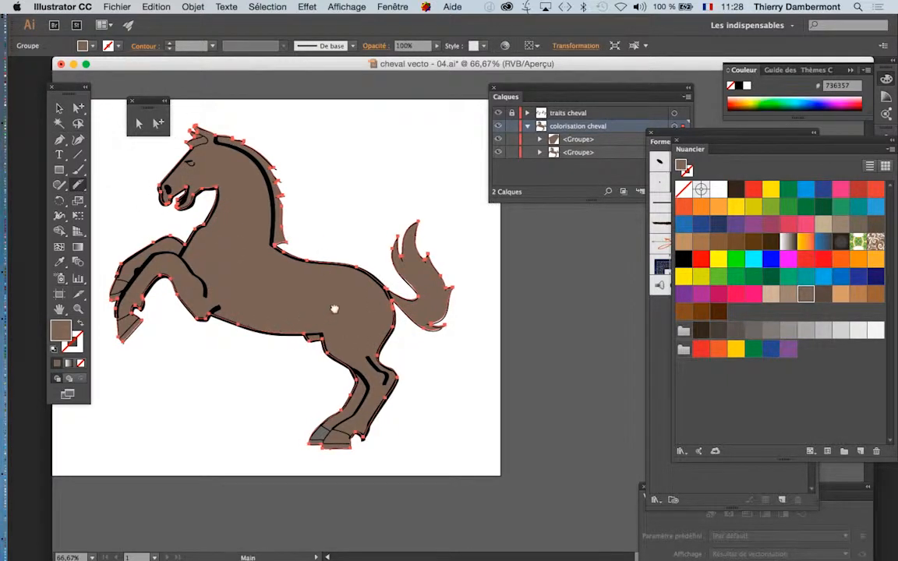
# Step: Deselect the horse fill and select only the cut tail piece with the Group Selection tool
pyautogui.hscroll(-5, 333, 306)
pyautogui.scroll(2, 379, 375)
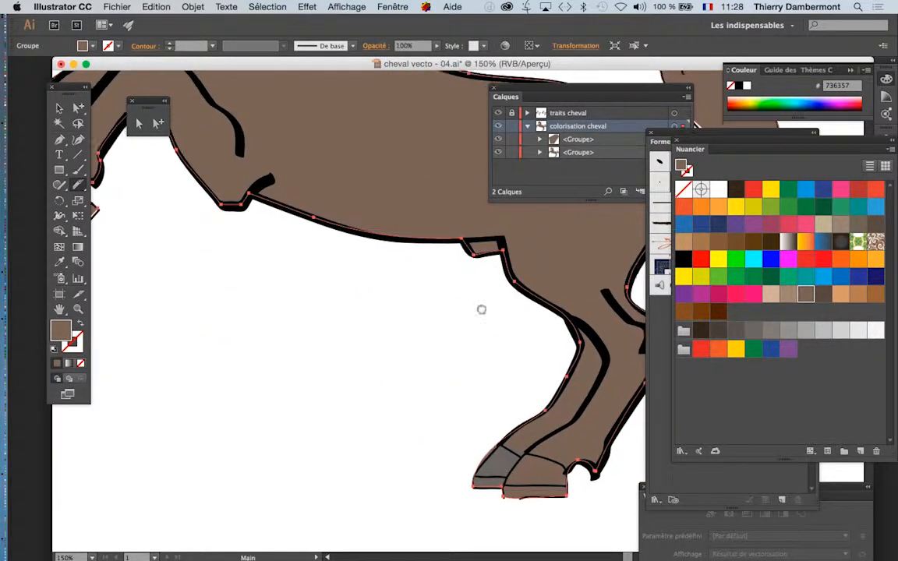
pyautogui.hscroll(6, 481, 309)
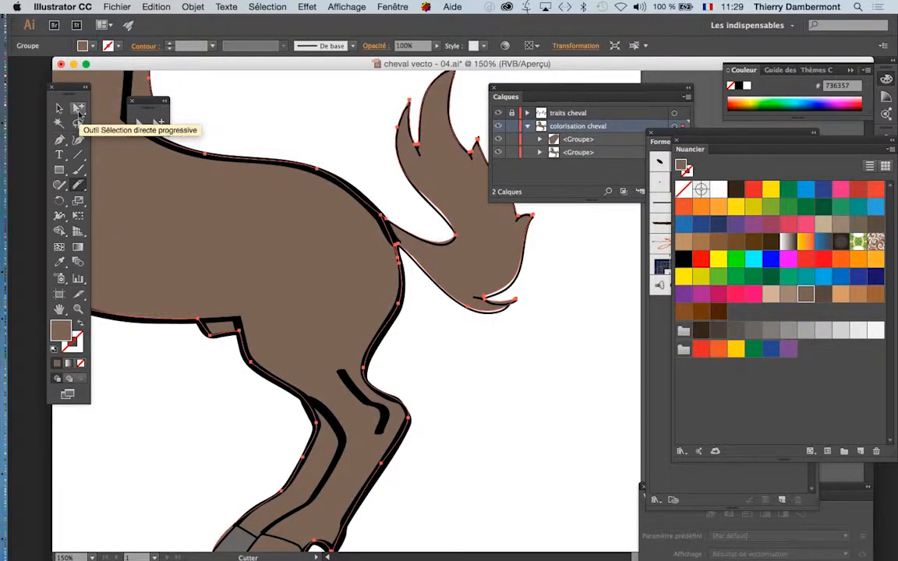
pyautogui.doubleClick(79, 110)
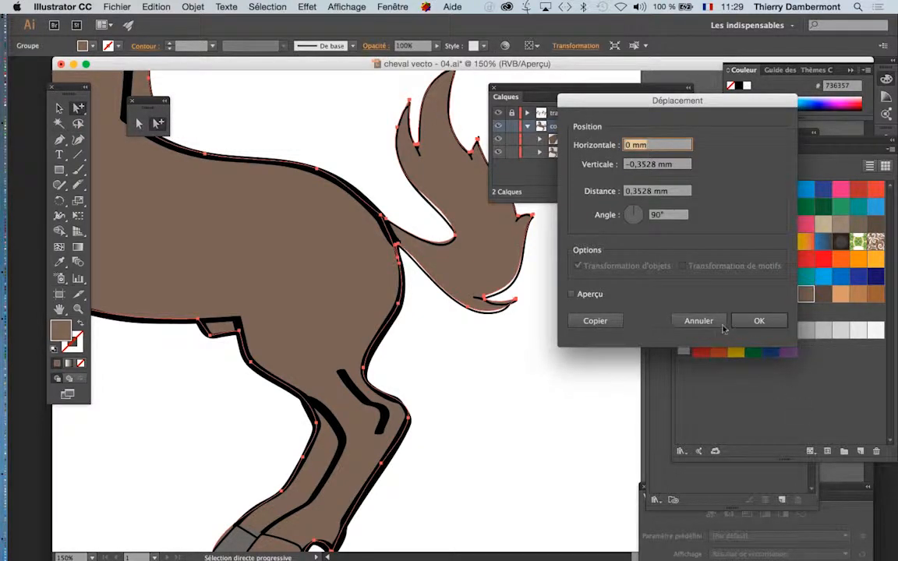
pyautogui.click(721, 324)
pyautogui.moveTo(569, 95); pyautogui.dragTo(505, 89)
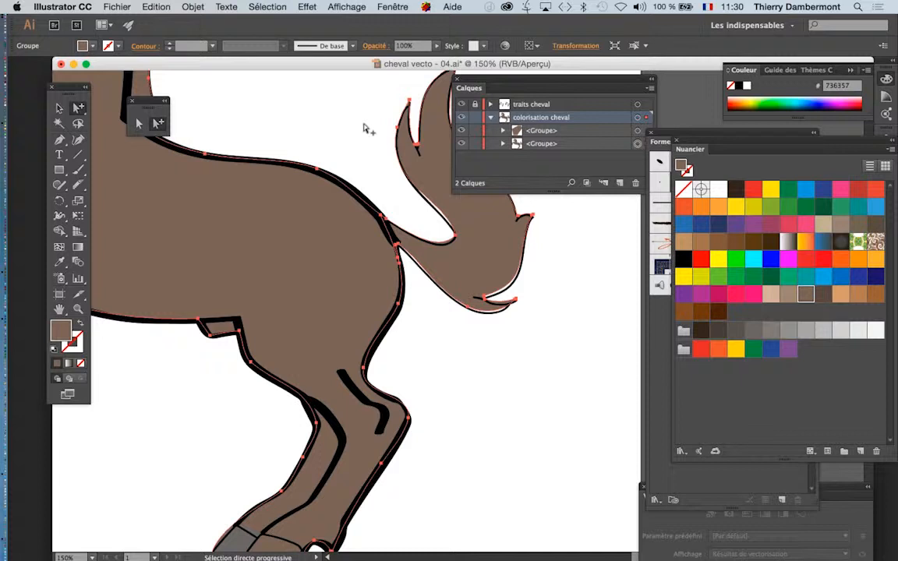
pyautogui.click(594, 125)
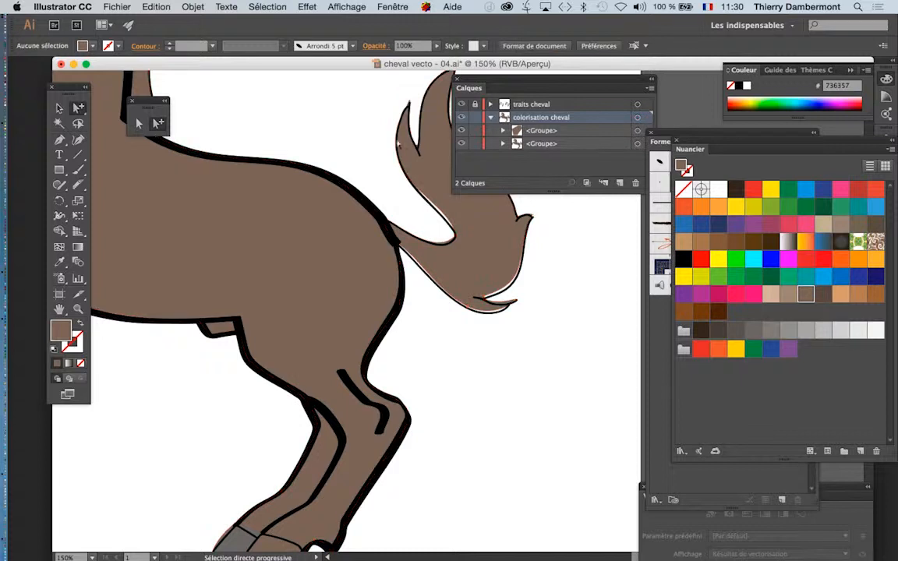
pyautogui.click(397, 144)
pyautogui.click(397, 144)
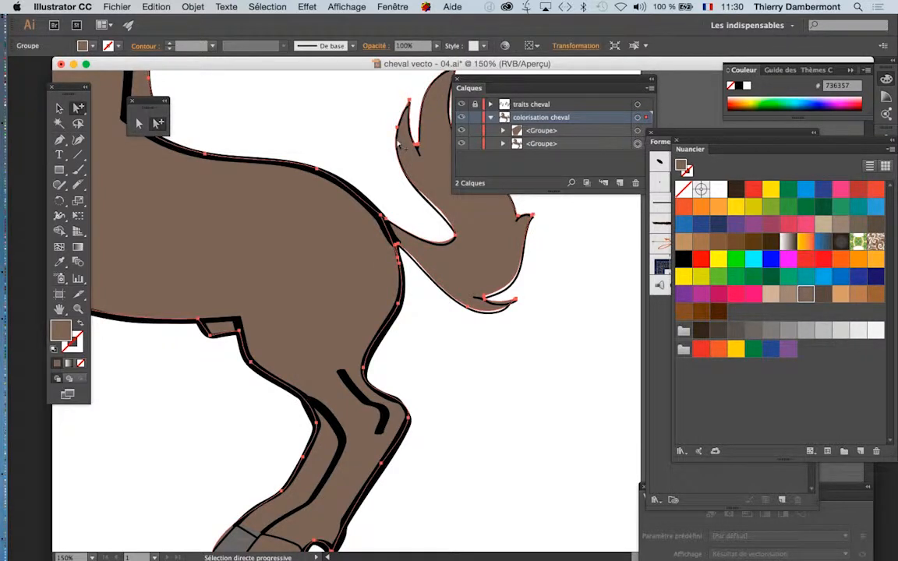
pyautogui.click(387, 143)
pyautogui.click(398, 146)
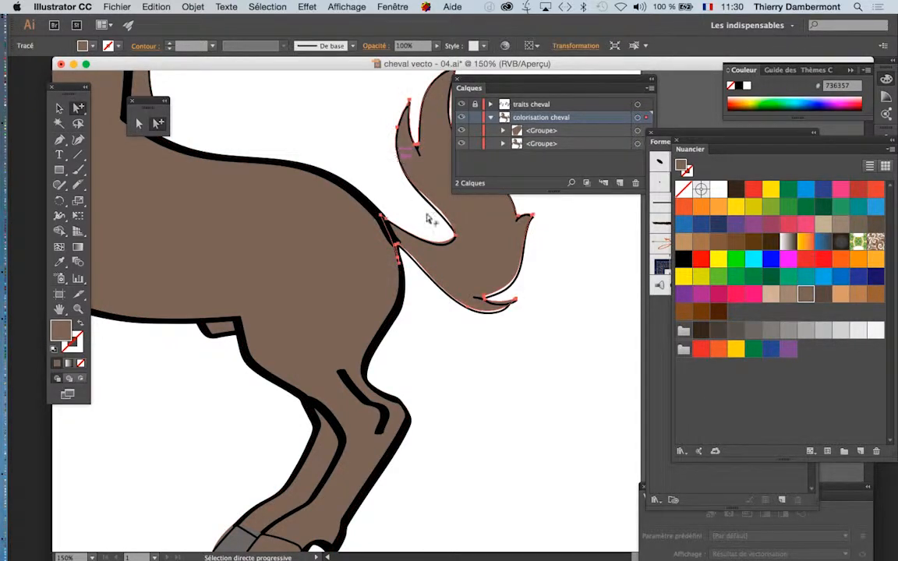
# Step: Fill the tail with the light beige C7B299 swatch and deselect it
pyautogui.moveTo(527, 86); pyautogui.dragTo(607, 88)
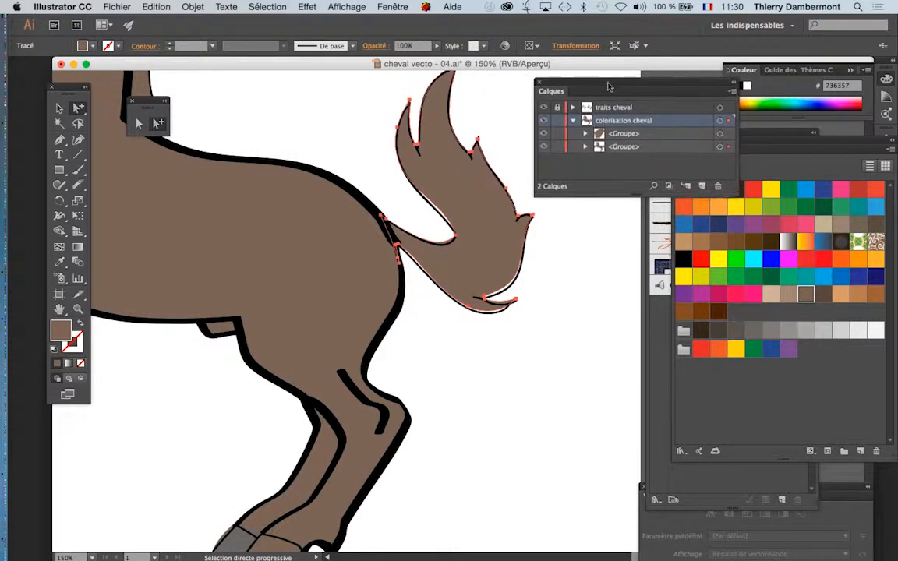
pyautogui.click(770, 294)
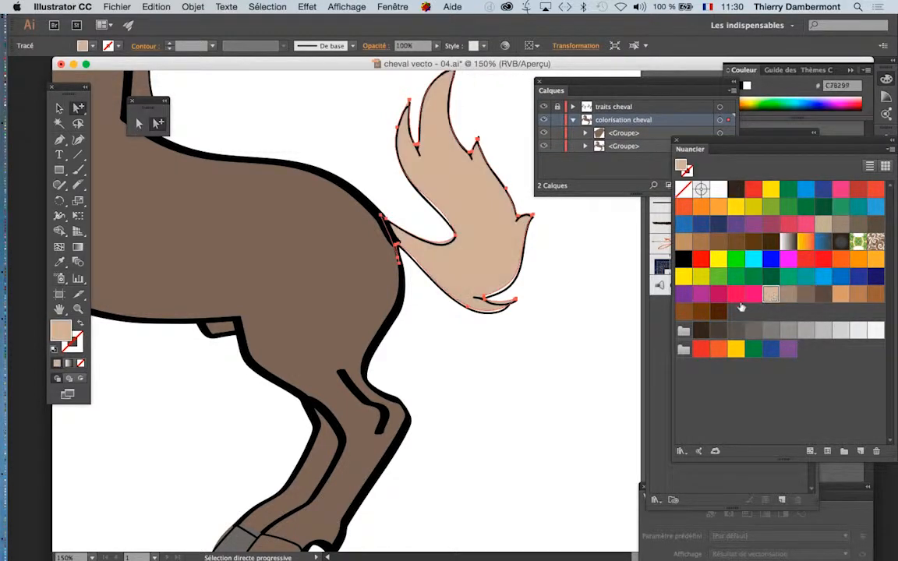
pyautogui.click(465, 383)
# Step: Select the body fill and cut off the far hind hoof with the Cutter tool, along the hoof's upper and inner edges
pyautogui.press('super+minus')
pyautogui.press('super+minus')
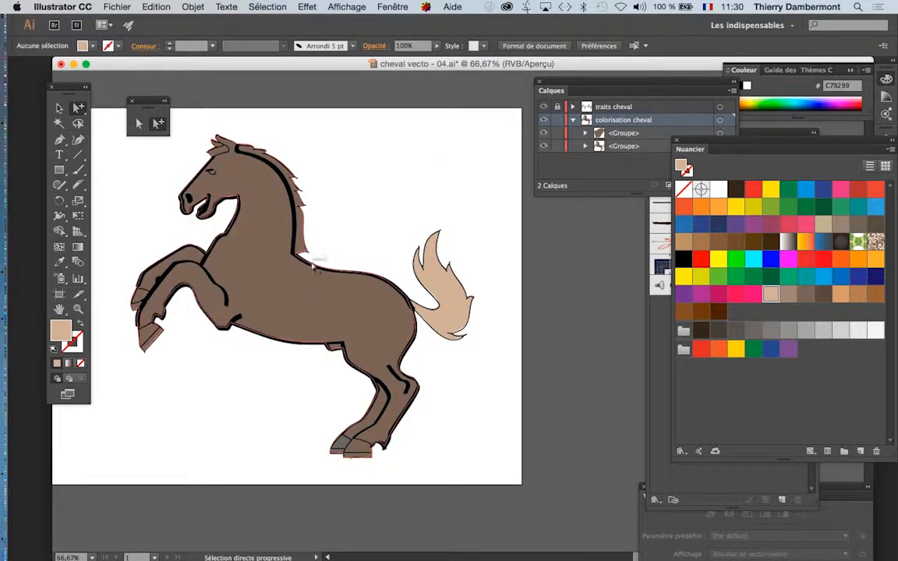
pyautogui.click(313, 268)
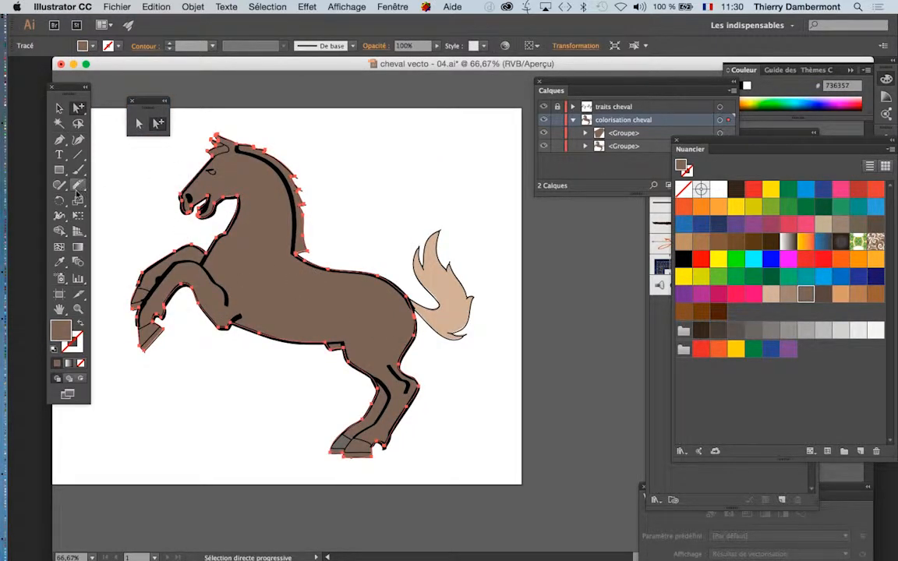
pyautogui.click(78, 185)
pyautogui.press('super+1')
pyautogui.press('super+plus')
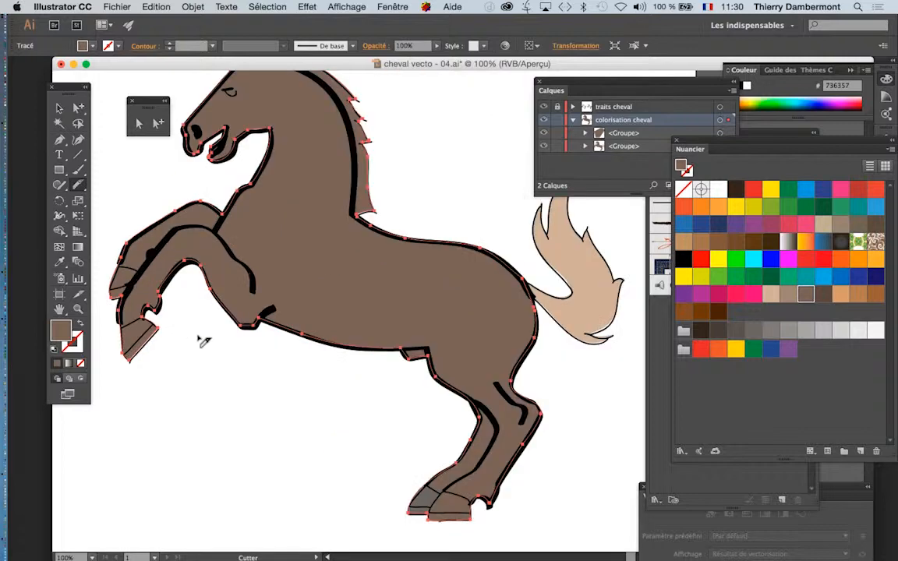
pyautogui.press('super+plus')
pyautogui.moveTo(430, 352); pyautogui.dragTo(336, 161)
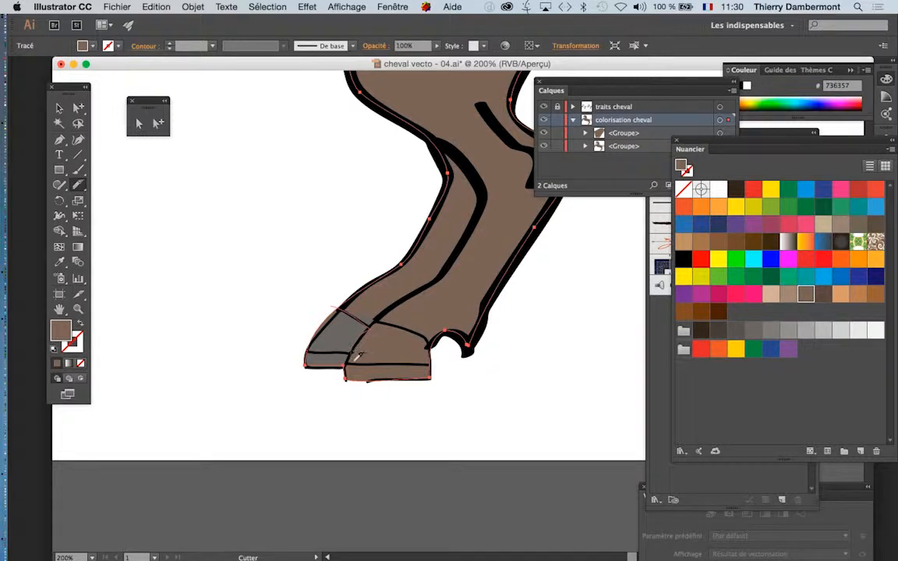
pyautogui.moveTo(357, 357)
pyautogui.mouseDown()
pyautogui.moveTo(316, 398)
pyautogui.moveTo(274, 396)
pyautogui.mouseUp()
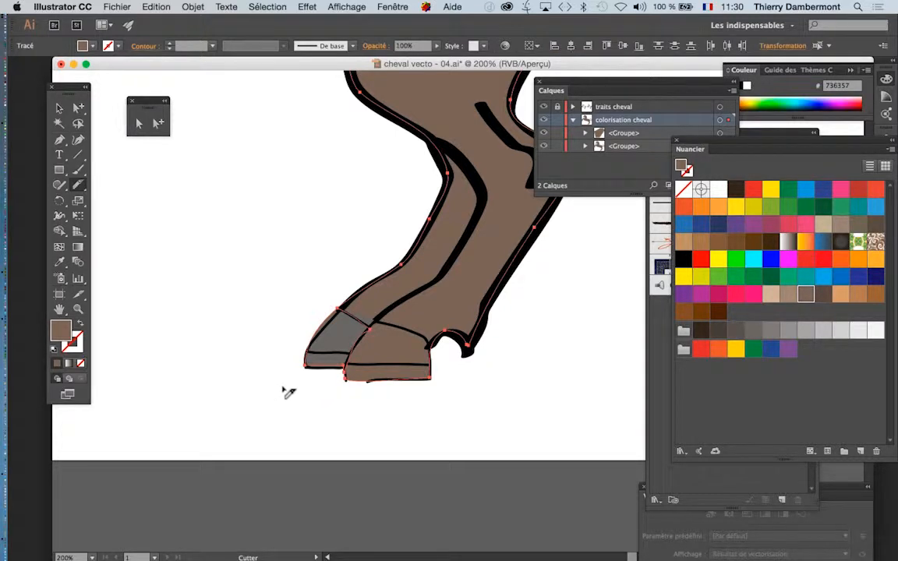
# Step: Reselect only the body fill, cut the near hind hoof along its upper edge, and deselect
pyautogui.press('super')
pyautogui.keyDown('super'); pyautogui.click(441, 364); pyautogui.keyUp('super')
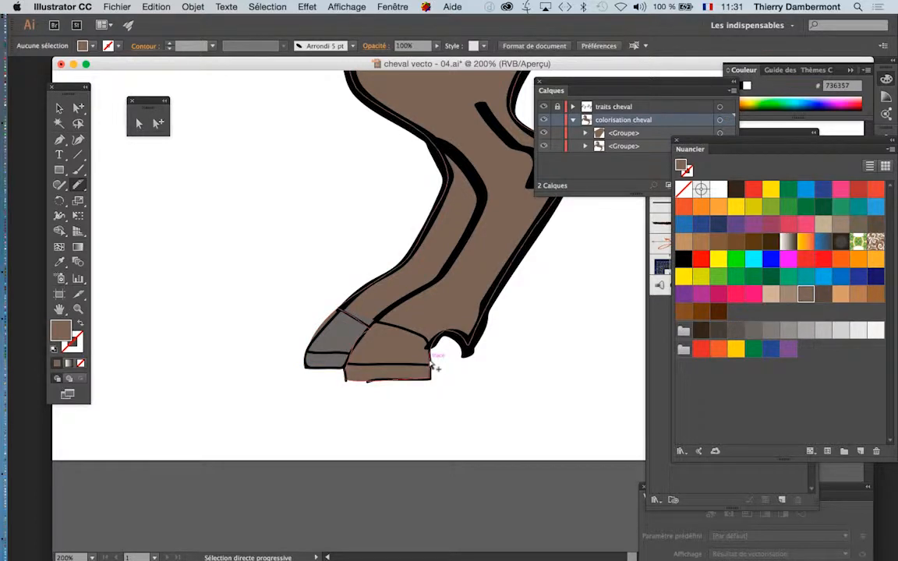
pyautogui.keyDown('super'); pyautogui.click(430, 362); pyautogui.keyUp('super')
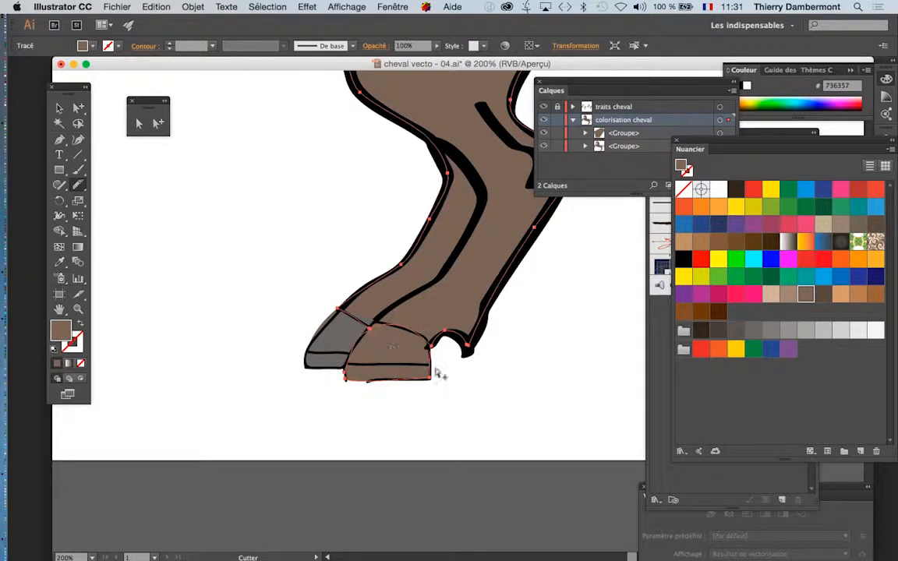
pyautogui.keyDown('super'); pyautogui.click(472, 387); pyautogui.keyUp('super')
# Step: Select the horse fill and cut off the near front hoof along its upper edge with the Cutter tool
pyautogui.moveTo(479, 369); pyautogui.dragTo(596, 457)
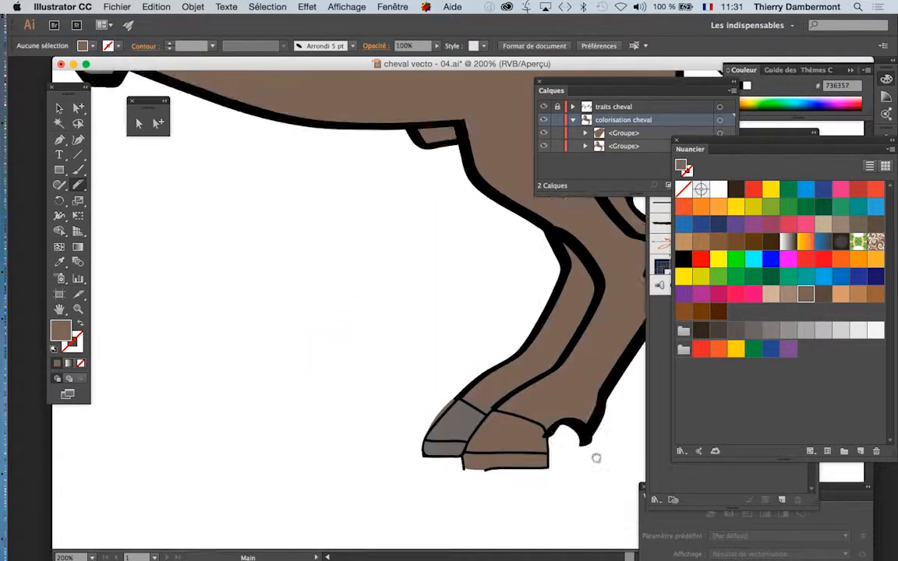
pyautogui.moveTo(217, 259); pyautogui.dragTo(474, 415)
pyautogui.moveTo(393, 304); pyautogui.dragTo(442, 385)
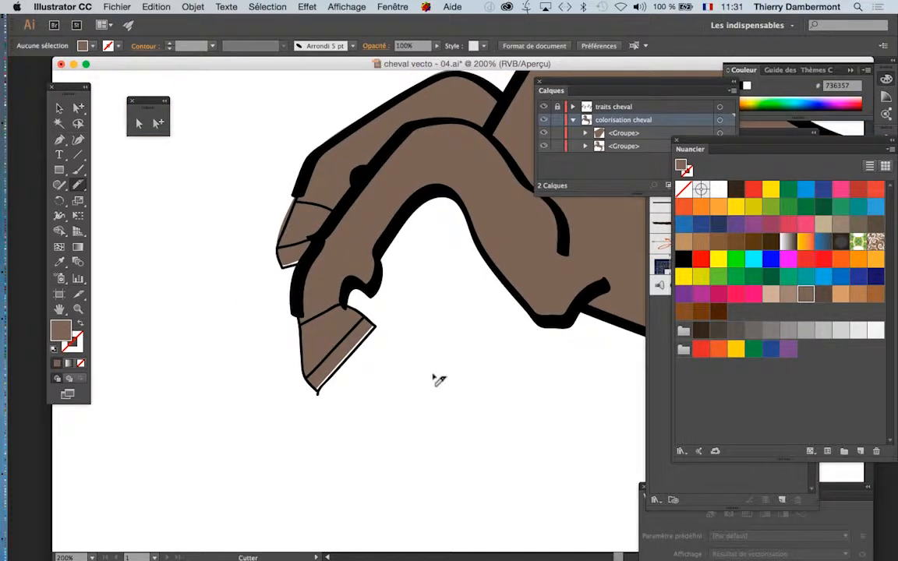
pyautogui.keyDown('super'); pyautogui.click(331, 287); pyautogui.keyUp('super')
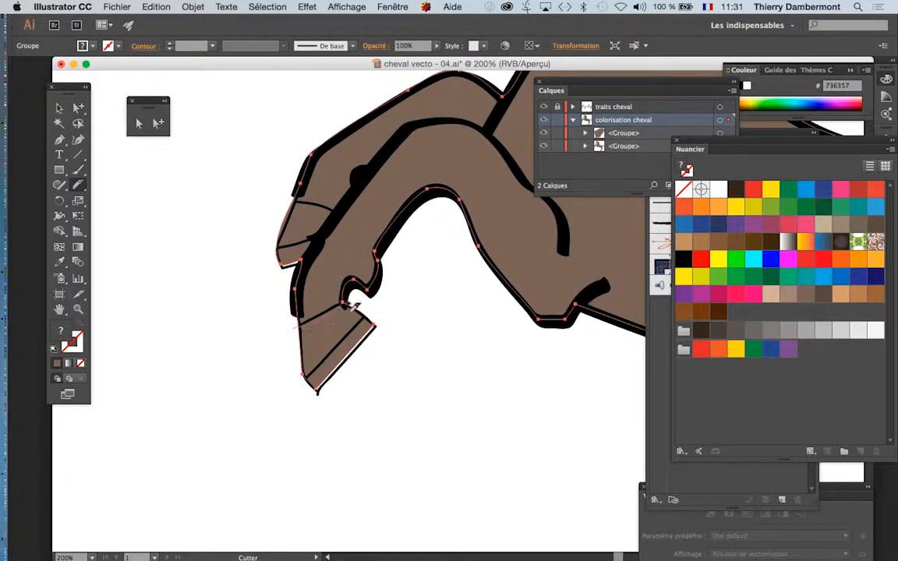
pyautogui.keyDown('super'); pyautogui.click(270, 236); pyautogui.keyUp('super')
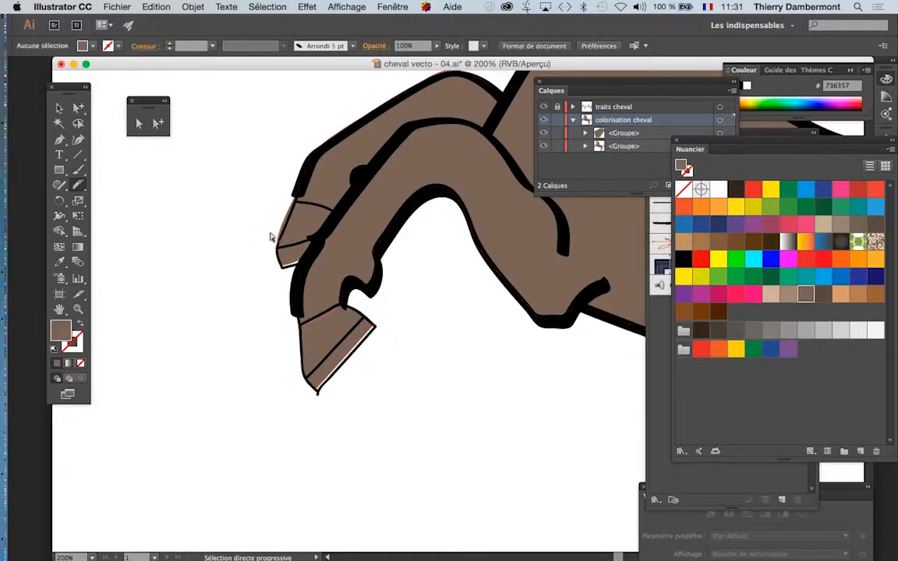
# Step: Select the body fill, cut off the far front hoof along its upper edge, and deselect
pyautogui.keyDown('super'); pyautogui.click(278, 230); pyautogui.keyUp('super')
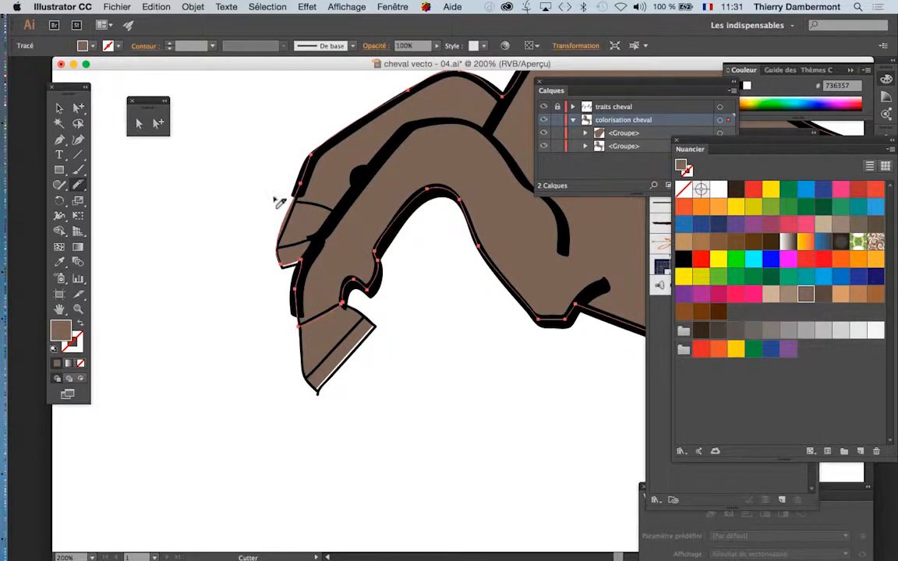
pyautogui.moveTo(343, 221); pyautogui.dragTo(326, 236)
pyautogui.press('super')
pyautogui.click(265, 298)
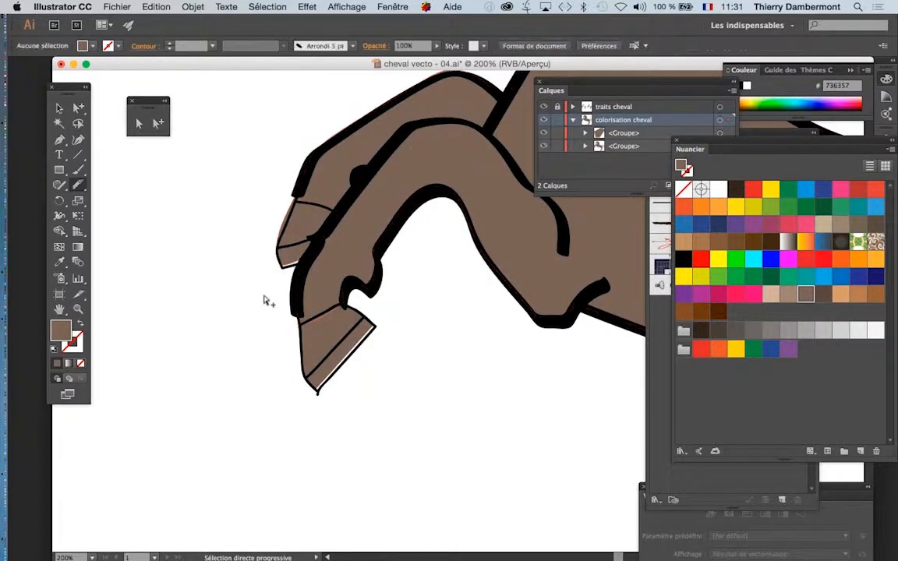
# Step: Select the body fill and cut the mane from the neck, following the thick neck line from the poll to the withers
pyautogui.keyDown('alt'); pyautogui.keyDown('super'); pyautogui.click(436, 327); pyautogui.keyUp('super'); pyautogui.keyUp('alt')
pyautogui.moveTo(437, 326); pyautogui.dragTo(195, 469)
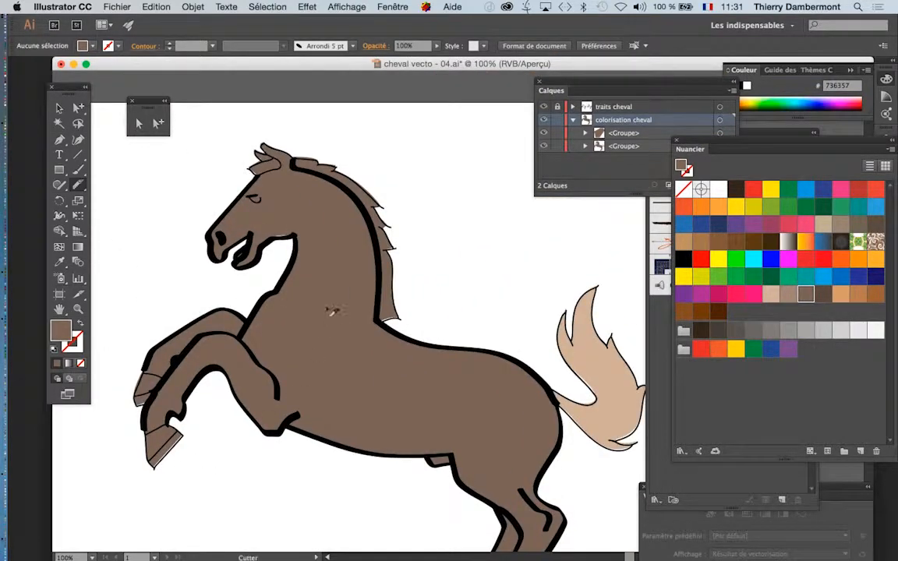
pyautogui.keyDown('super'); pyautogui.click(348, 214); pyautogui.keyUp('super')
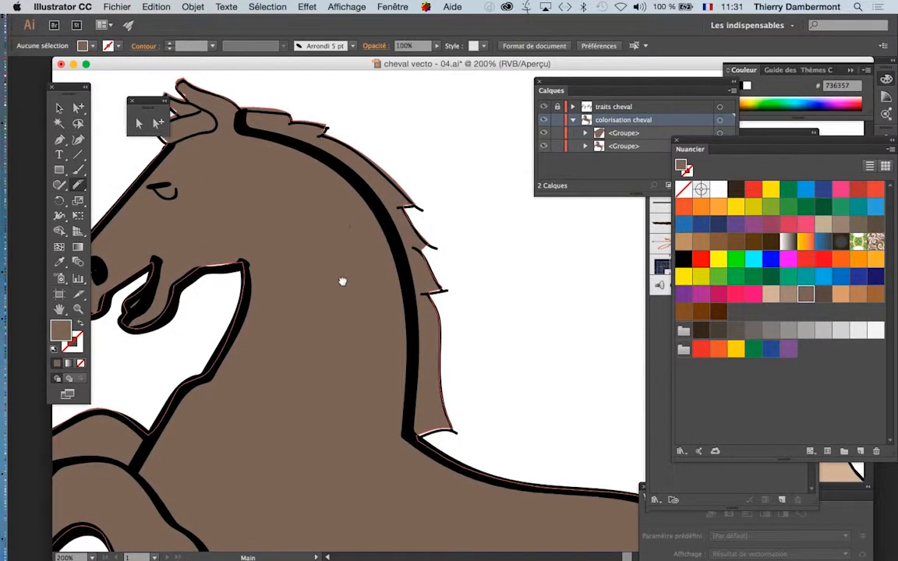
pyautogui.scroll(3, 358, 288)
pyautogui.keyDown('super'); pyautogui.click(408, 268); pyautogui.keyUp('super')
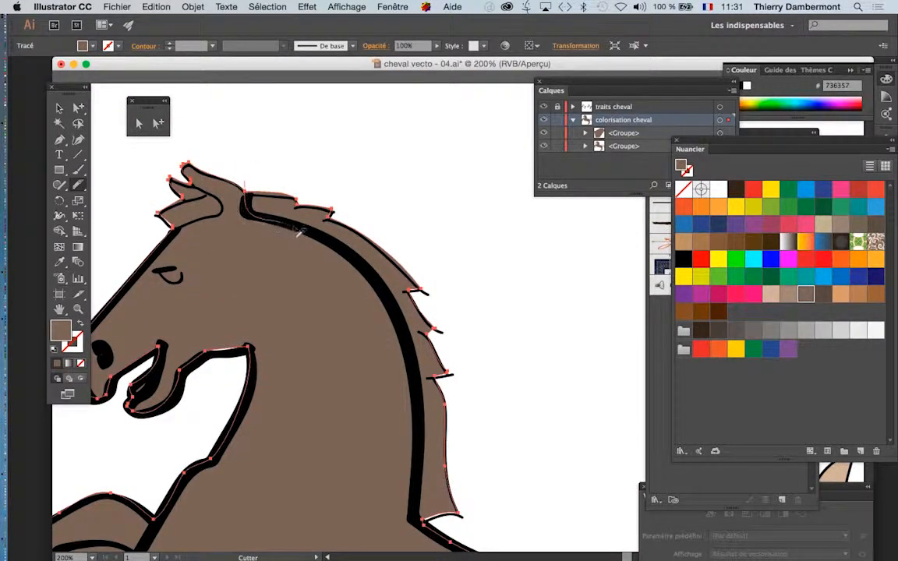
pyautogui.moveTo(352, 261)
pyautogui.mouseDown()
pyautogui.moveTo(390, 301)
pyautogui.moveTo(411, 356)
pyautogui.moveTo(421, 405)
pyautogui.moveTo(416, 512)
pyautogui.moveTo(426, 530)
pyautogui.moveTo(475, 525)
pyautogui.mouseUp()
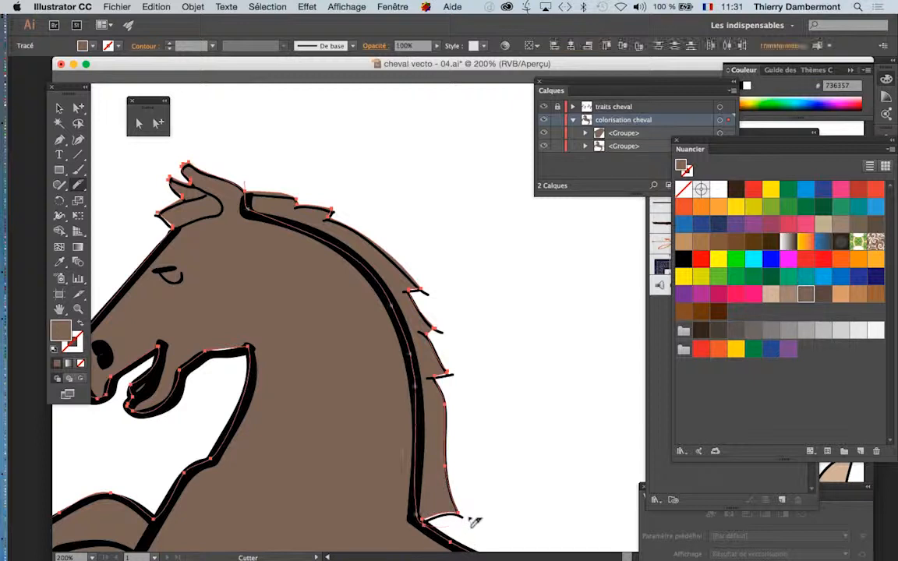
# Step: Select only the cut mane piece and fill it with the light beige C7B299 swatch
pyautogui.keyDown('super'); pyautogui.click(495, 344); pyautogui.keyUp('super')
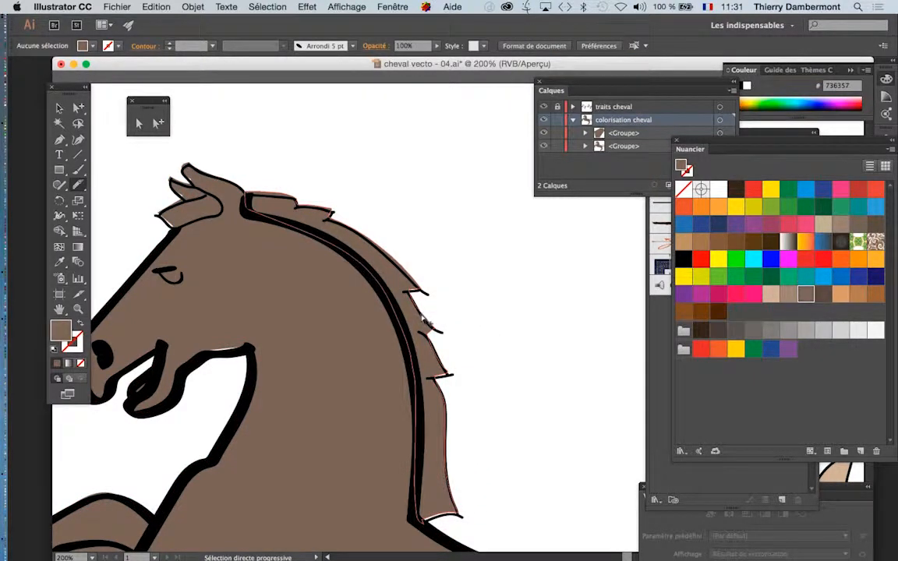
pyautogui.keyDown('super'); pyautogui.click(425, 320); pyautogui.keyUp('super')
pyautogui.click(770, 294)
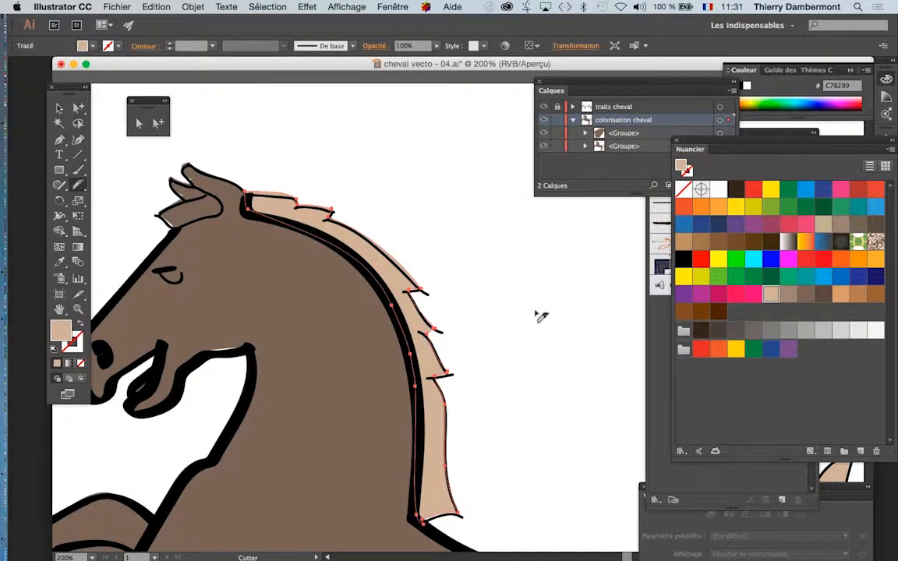
# Step: Select the near front hoof piece and fill it with the light beige swatch used for the mane
pyautogui.press('super+minus')
pyautogui.press('super+minus')
pyautogui.press('super+minus')
pyautogui.press('super+minus')
pyautogui.moveTo(490, 404); pyautogui.dragTo(396, 293)
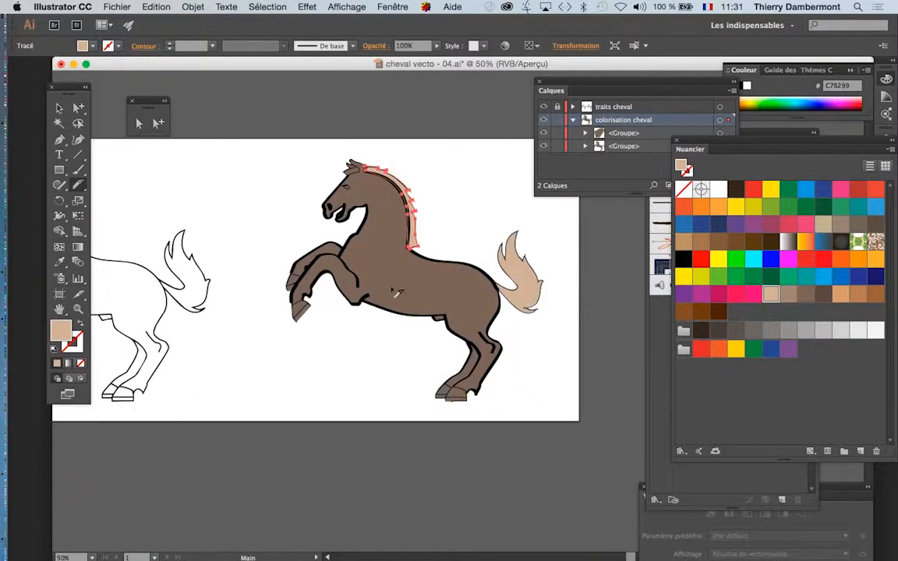
pyautogui.press('super+plus')
pyautogui.keyDown('super'); pyautogui.click(272, 322); pyautogui.keyUp('super')
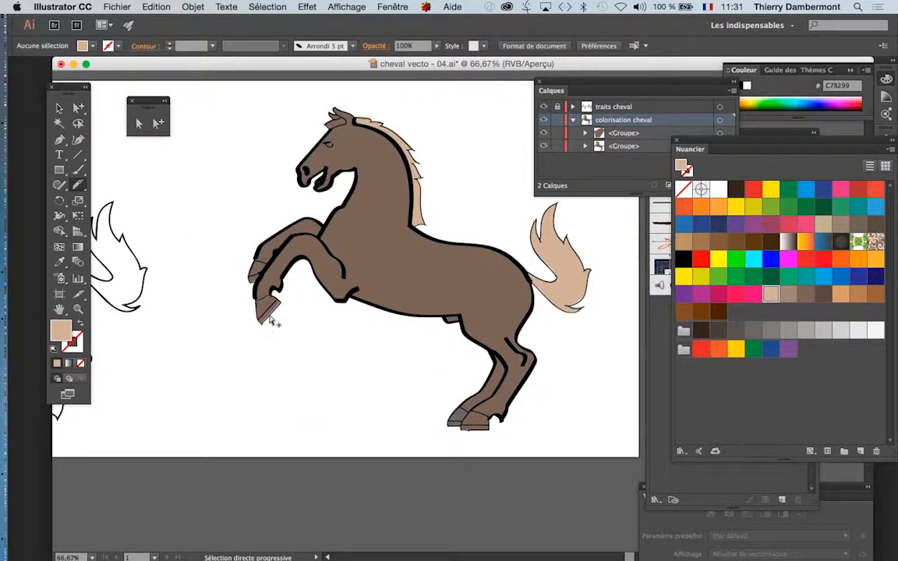
pyautogui.keyDown('super'); pyautogui.click(272, 321); pyautogui.keyUp('super')
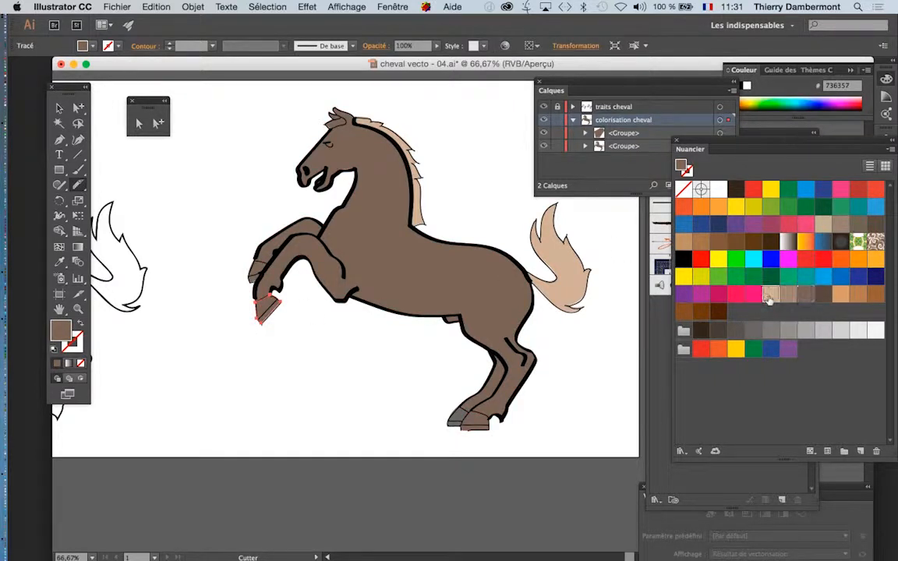
pyautogui.click(770, 294)
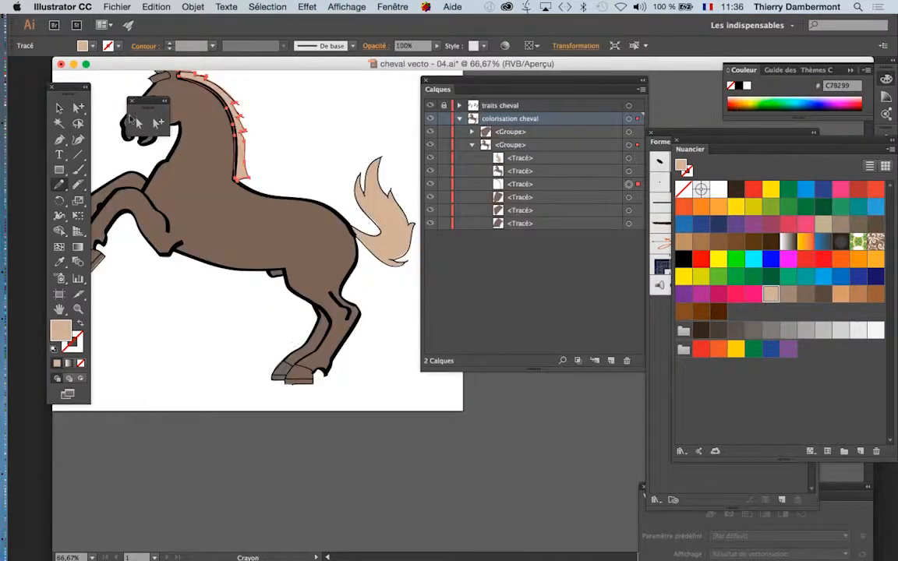
# Step: Create a layer named "complément colorisation" above colorisation cheval, lock colorisation cheval and make the new layer active
pyautogui.click(158, 122)
pyautogui.doubleClick(296, 378)
pyautogui.scroll(3, 306, 394)
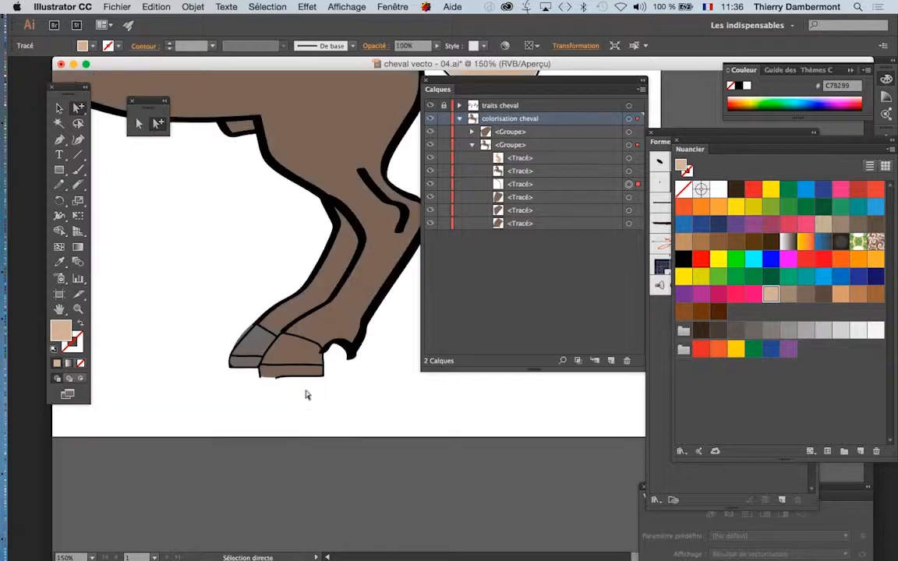
pyautogui.click(471, 145)
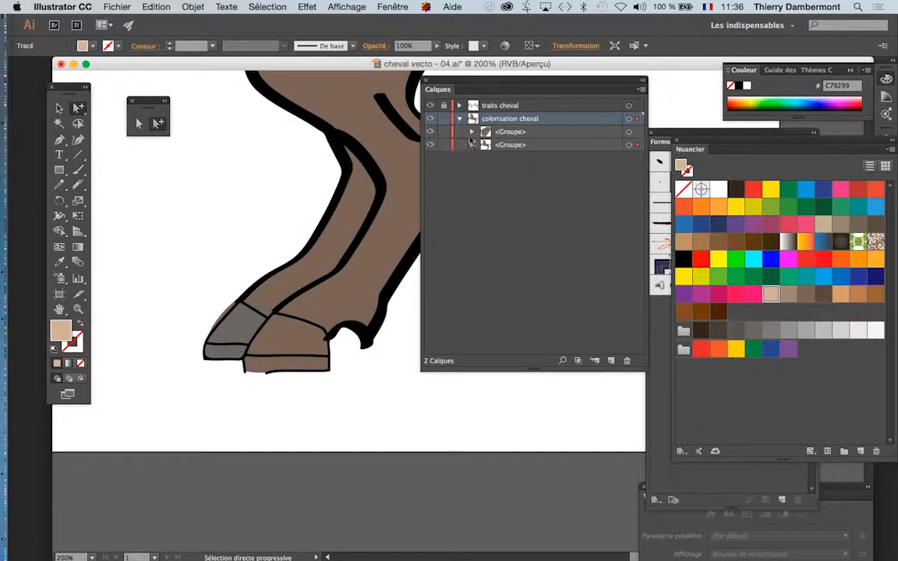
pyautogui.click(460, 119)
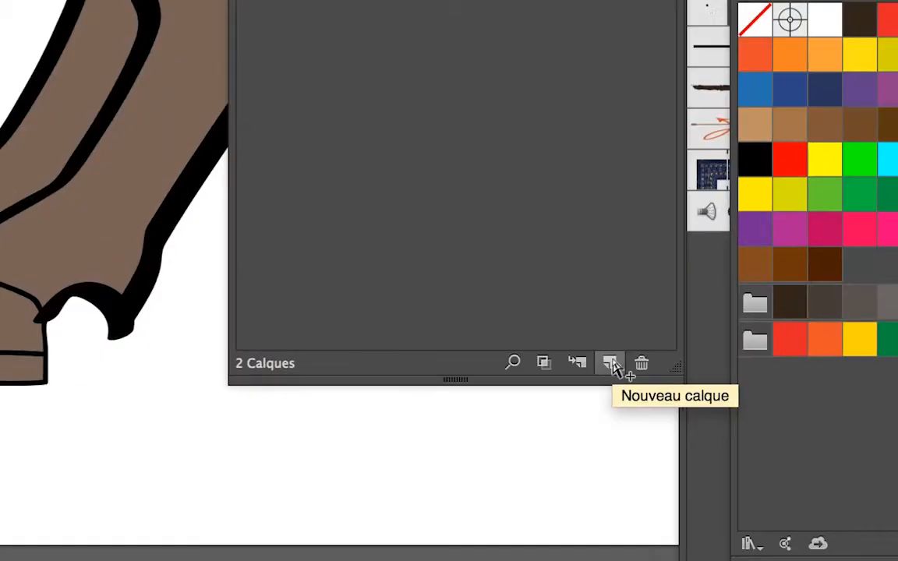
pyautogui.click(611, 364)
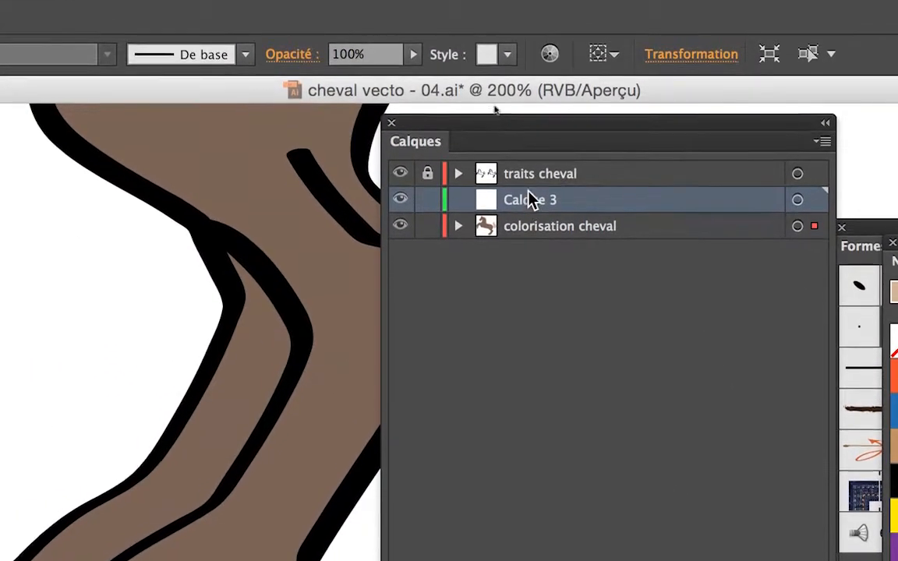
pyautogui.doubleClick(529, 200)
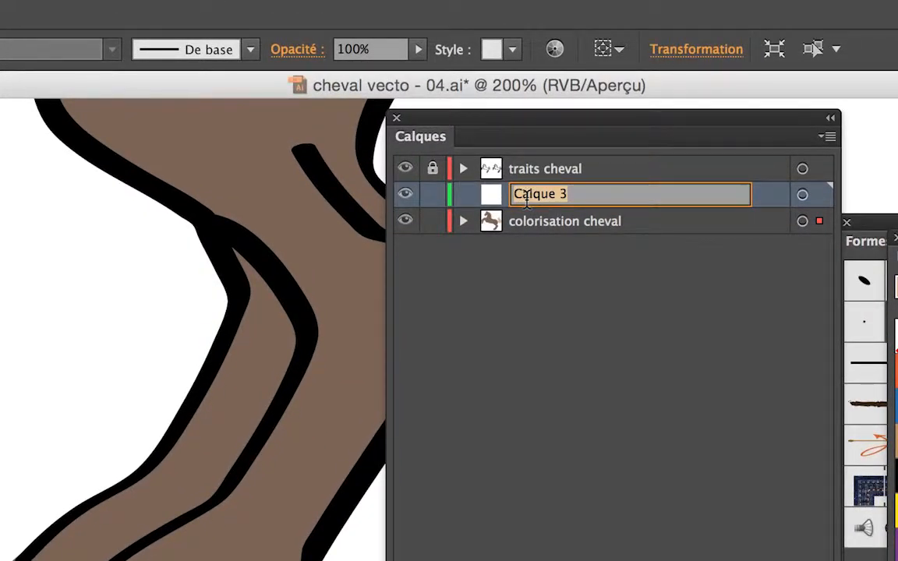
pyautogui.write('complément colorisation')
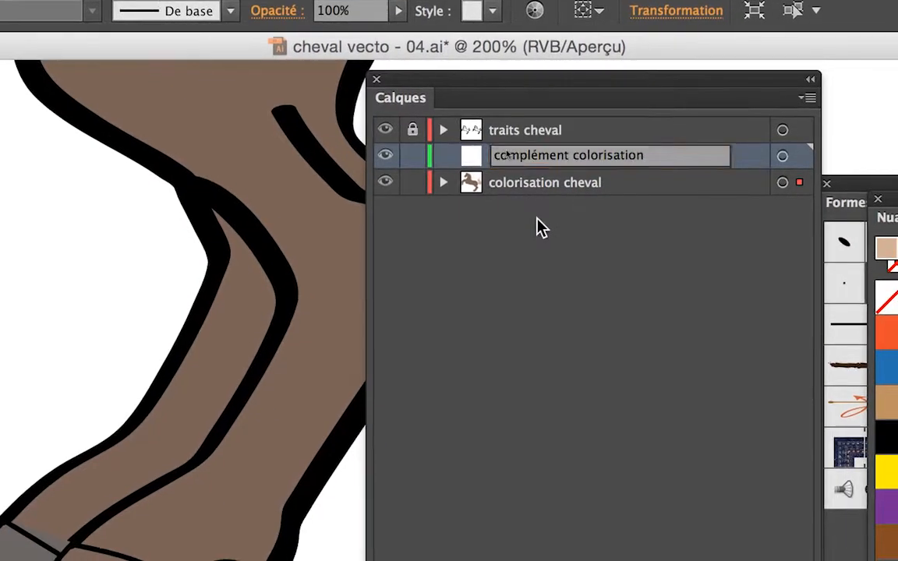
pyautogui.press('Return')
pyautogui.click(433, 221)
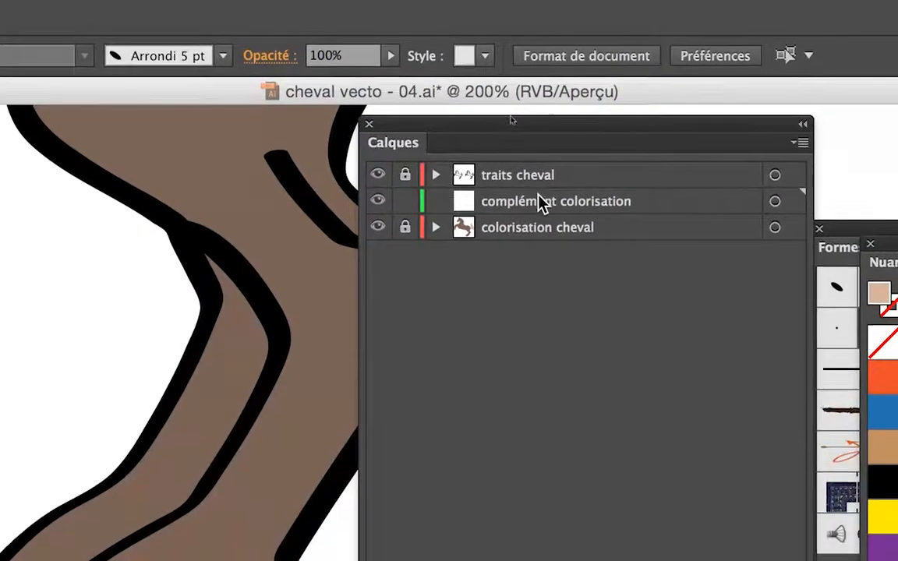
pyautogui.click(610, 188)
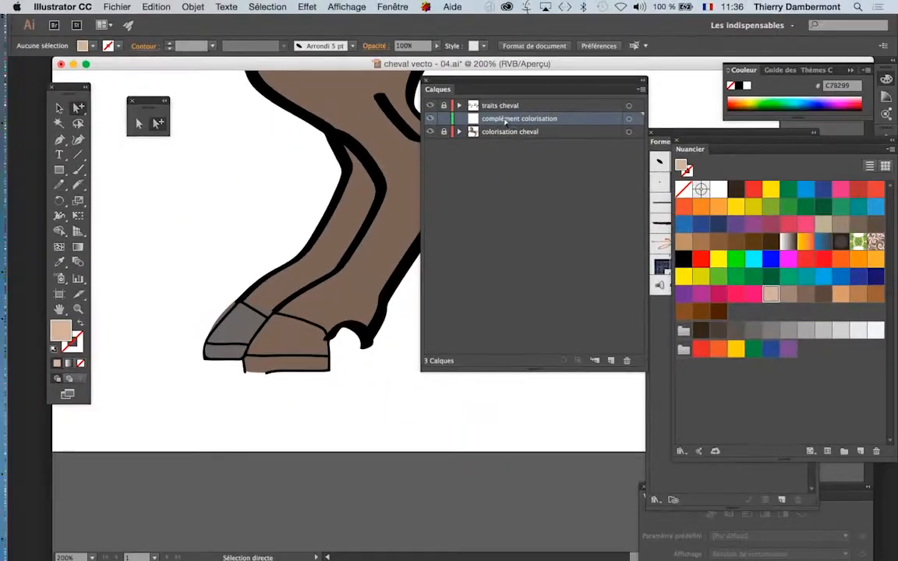
# Step: Trace a closed shape around the far hind hoof with the Pencil tool and fill it with the light orange-brown C69C6D swatch
pyautogui.press('super+plus')
pyautogui.press('super+plus')
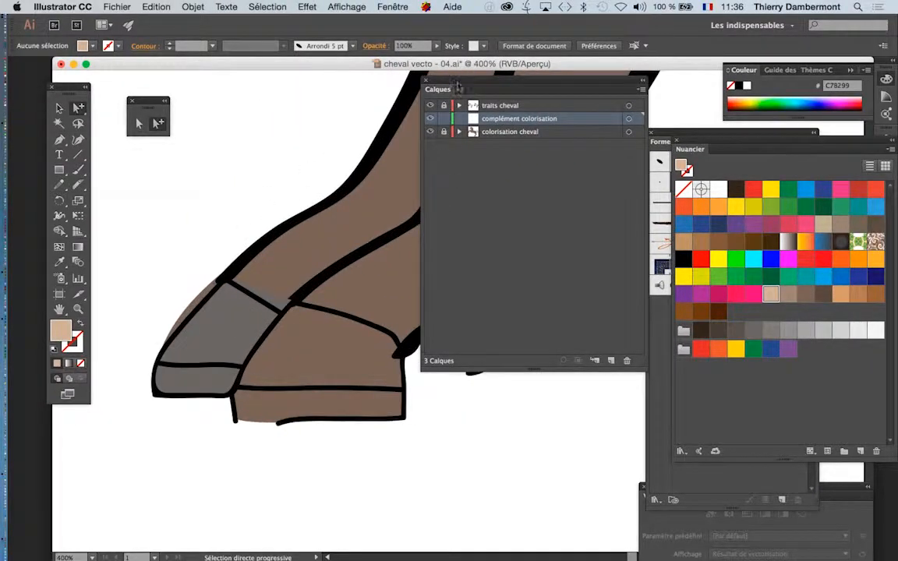
pyautogui.moveTo(456, 84); pyautogui.dragTo(558, 92)
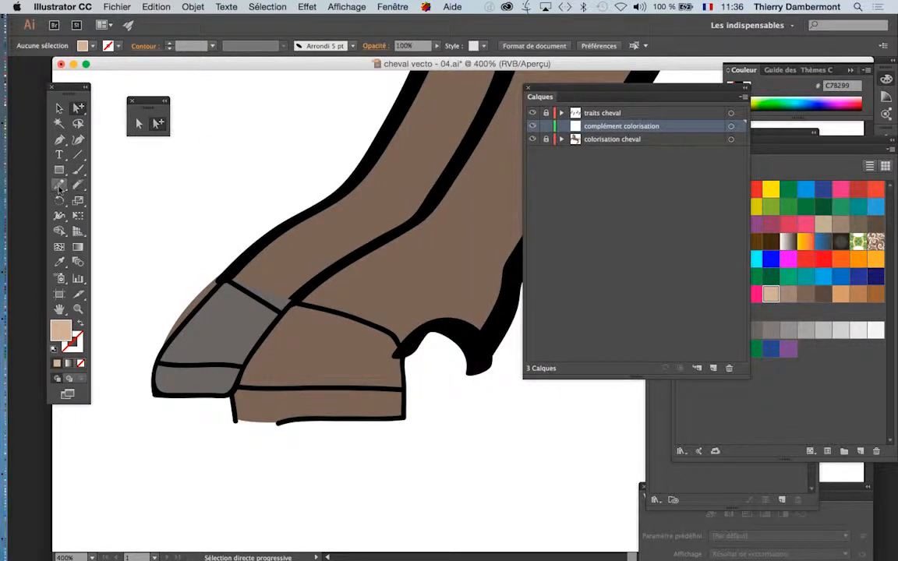
pyautogui.click(59, 185)
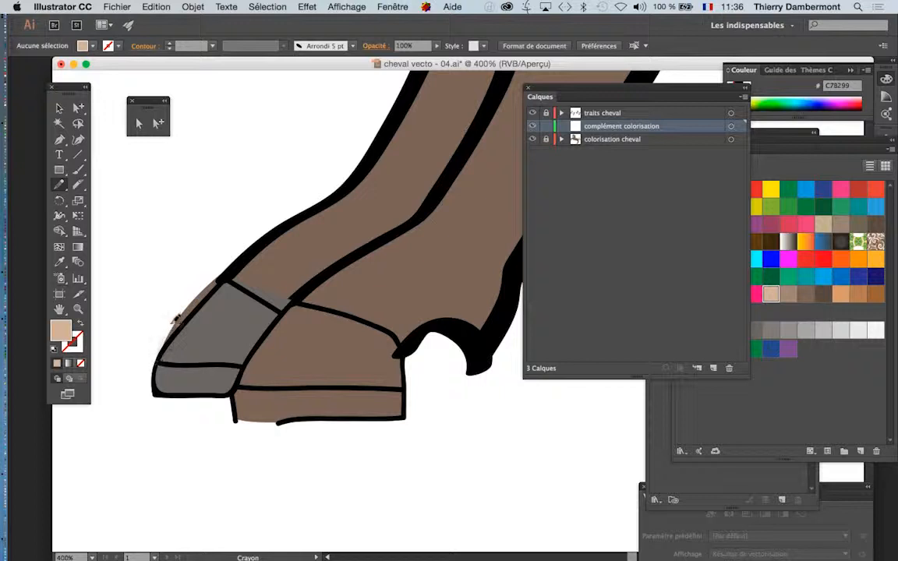
pyautogui.moveTo(160, 352)
pyautogui.mouseDown()
pyautogui.moveTo(184, 319)
pyautogui.moveTo(234, 284)
pyautogui.mouseUp()
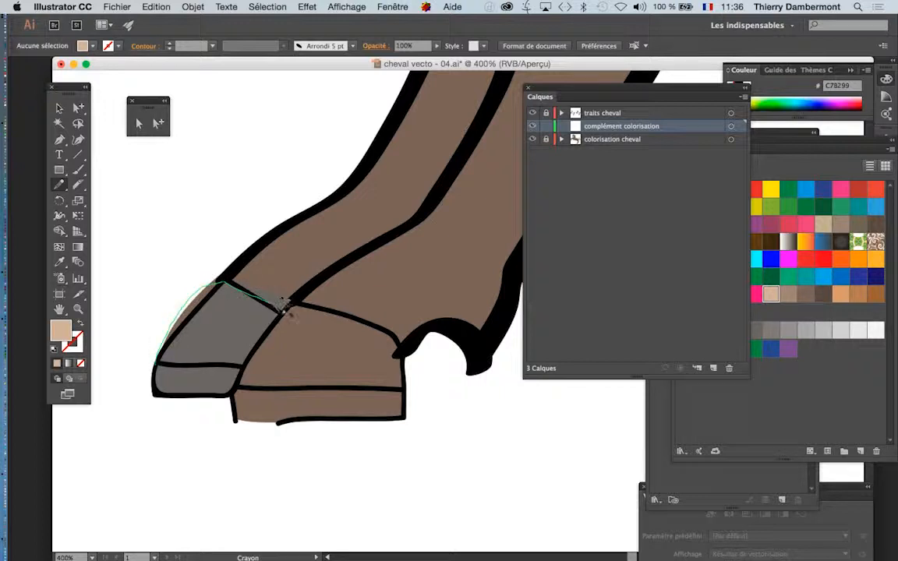
pyautogui.moveTo(261, 343)
pyautogui.mouseDown()
pyautogui.moveTo(152, 360)
pyautogui.moveTo(144, 331)
pyautogui.mouseUp()
pyautogui.click(818, 294)
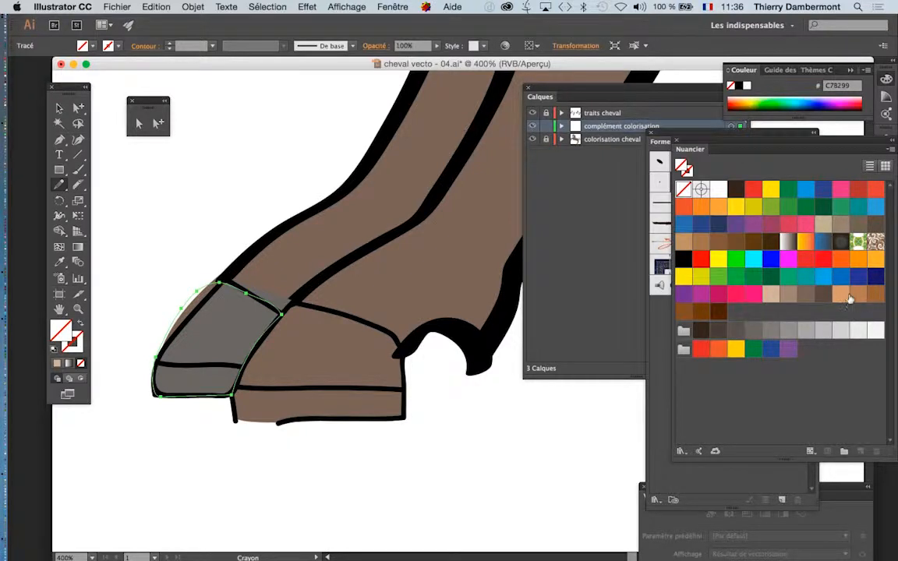
pyautogui.click(841, 294)
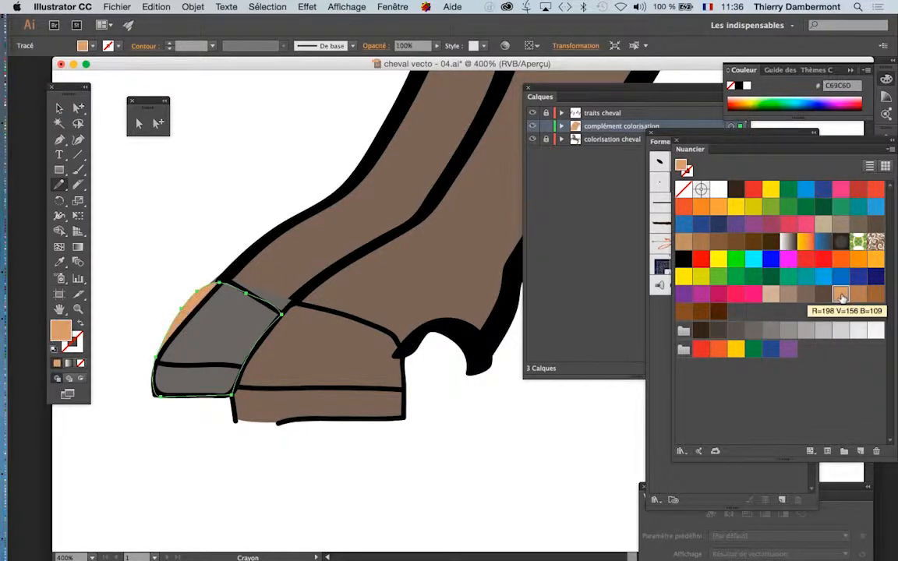
# Step: Unlock the traits cheval layer and delete the grey-filled path covering the far hind hoof
pyautogui.moveTo(554, 91); pyautogui.dragTo(392, 101)
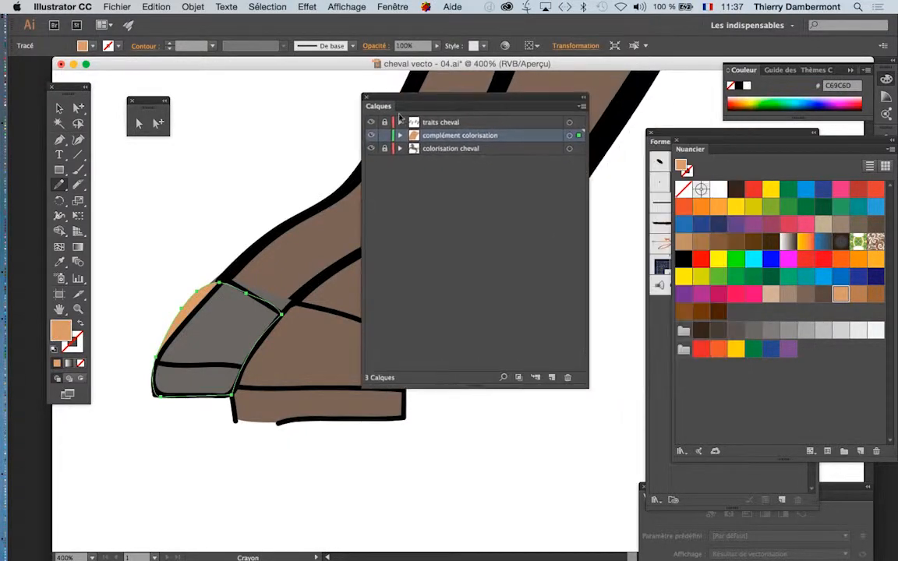
pyautogui.click(400, 122)
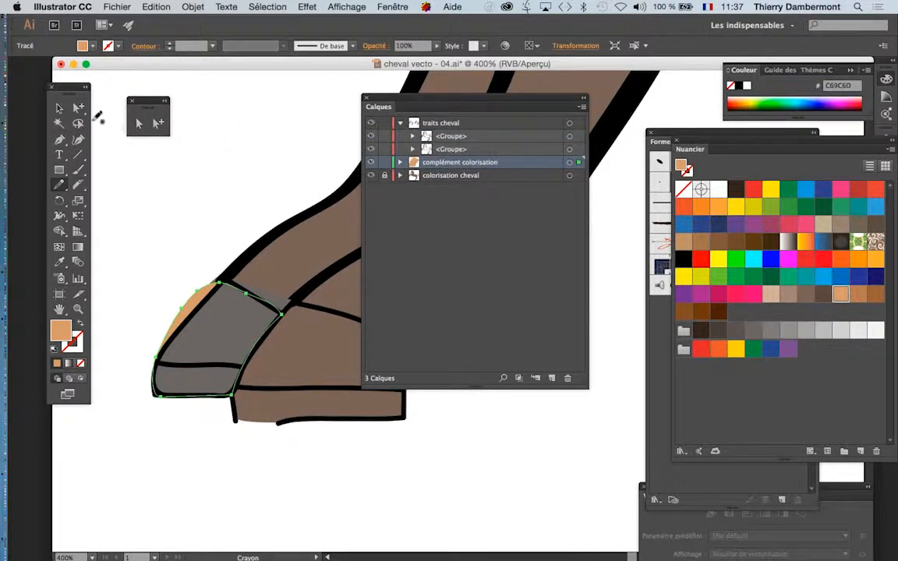
pyautogui.click(78, 107)
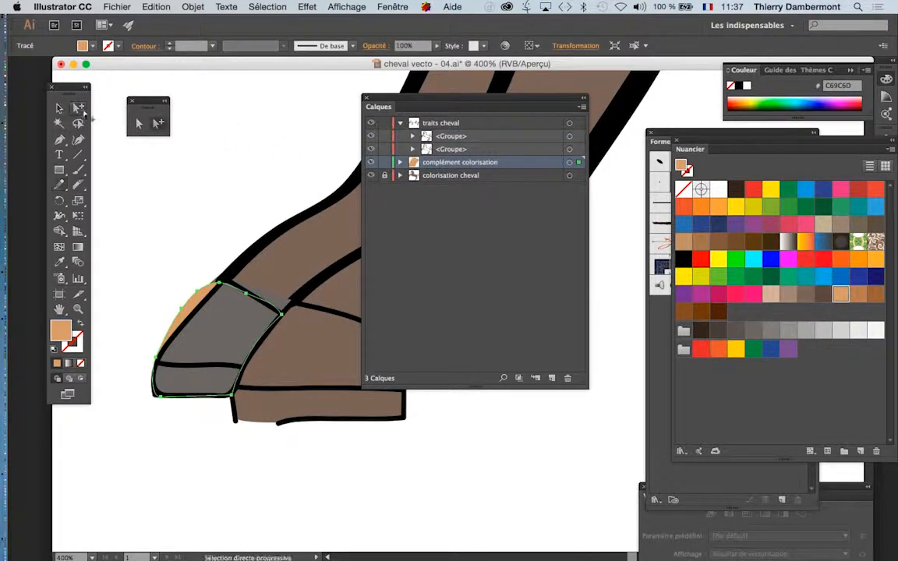
pyautogui.click(278, 299)
pyautogui.press('Delete')
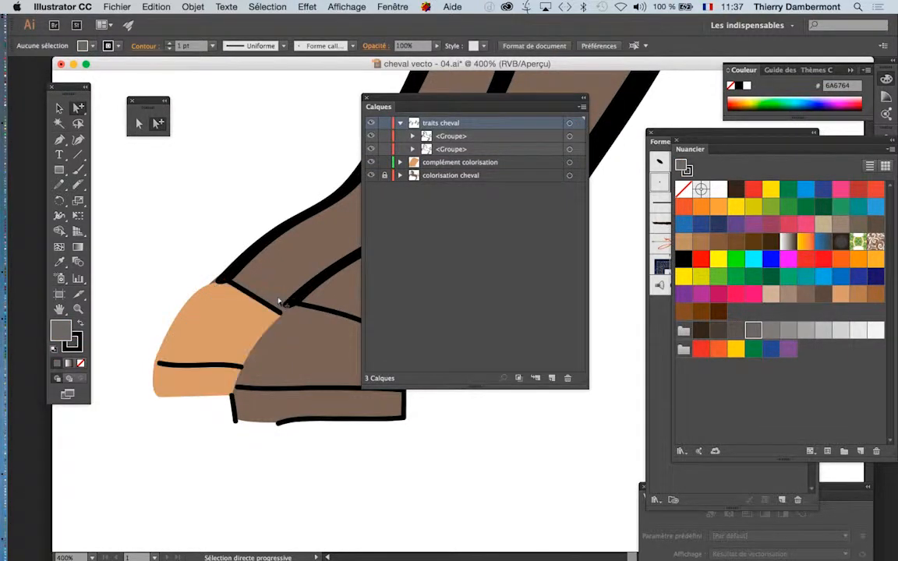
# Step: Lock the traits cheval layer again and make complément colorisation the active layer
pyautogui.click(399, 123)
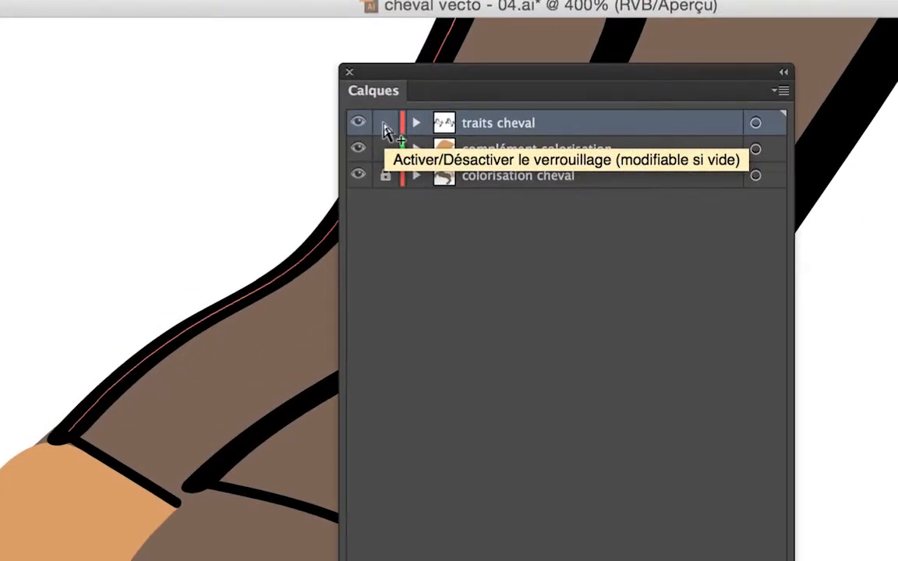
pyautogui.click(385, 125)
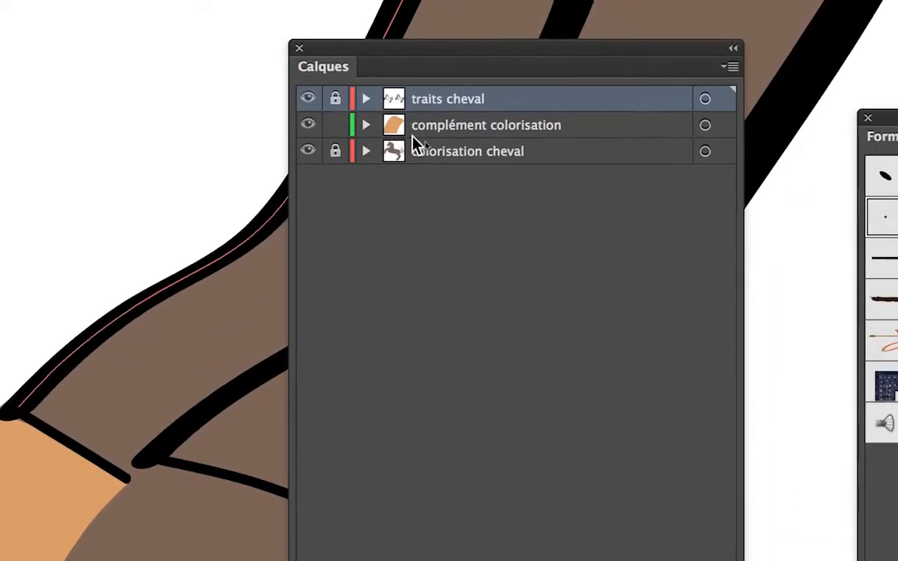
pyautogui.click(413, 134)
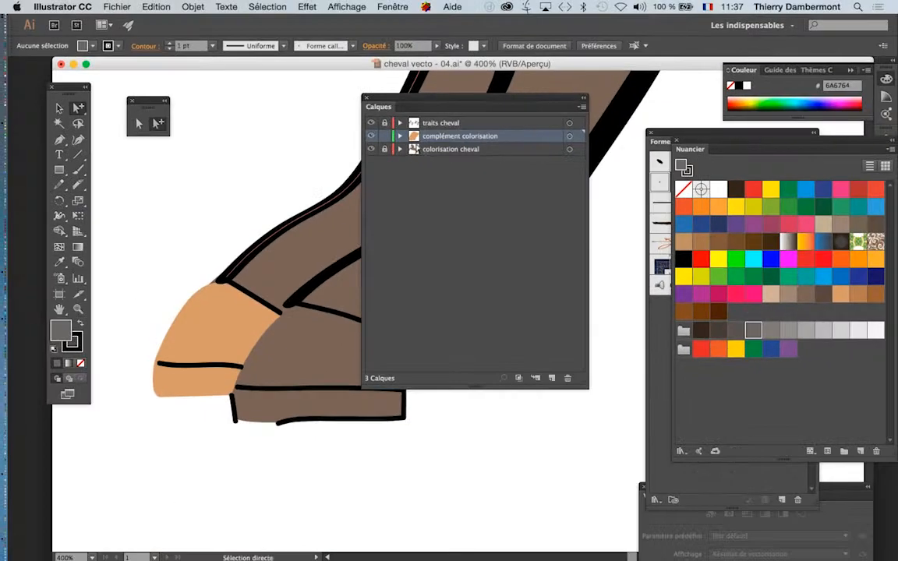
# Step: Trace the near hind hoof with the Pencil tool and fill the shape with the darker brown 8C6239 swatch
pyautogui.moveTo(452, 98); pyautogui.dragTo(618, 84)
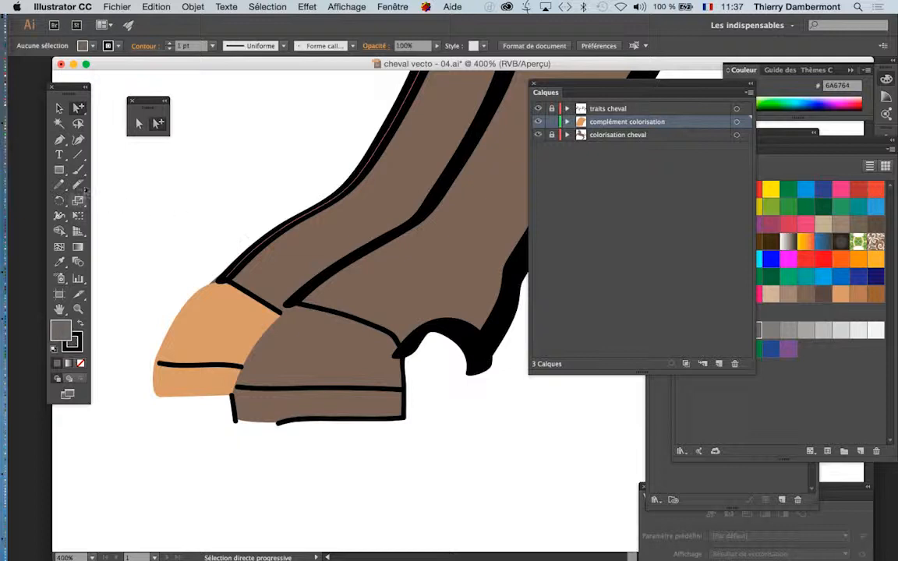
pyautogui.click(59, 184)
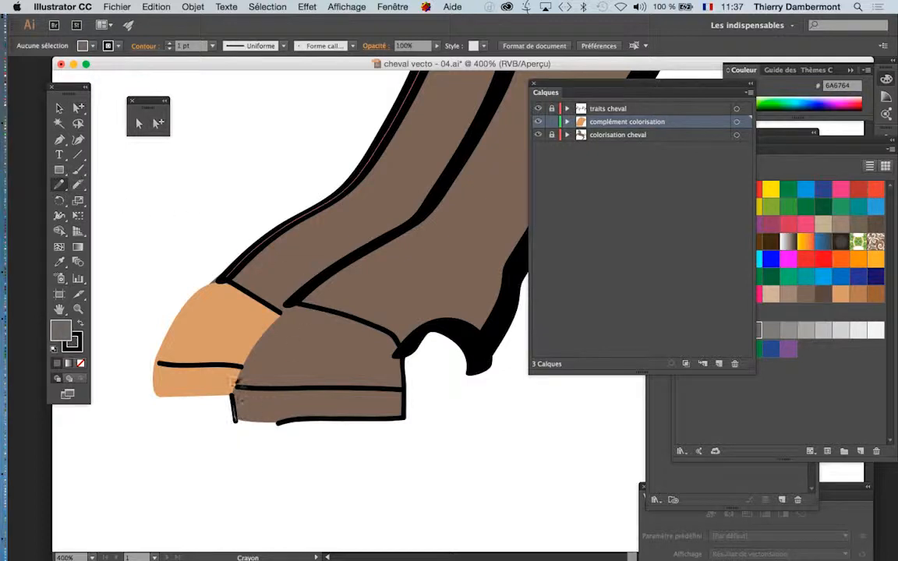
pyautogui.moveTo(347, 312)
pyautogui.mouseDown()
pyautogui.moveTo(387, 321)
pyautogui.moveTo(400, 347)
pyautogui.moveTo(401, 411)
pyautogui.moveTo(278, 411)
pyautogui.moveTo(234, 389)
pyautogui.mouseUp()
pyautogui.click(870, 297)
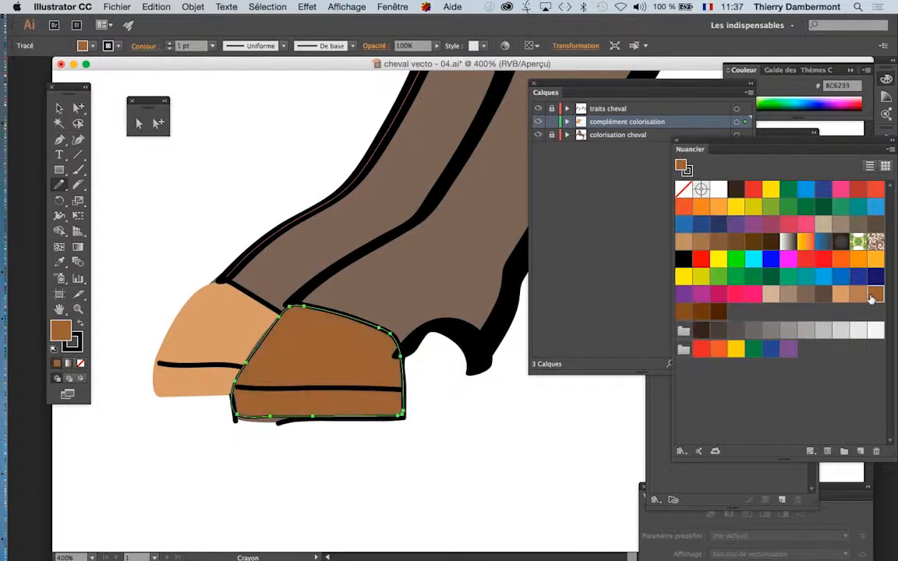
# Step: Lock the complément colorisation layer and unlock the colorisation cheval layer
pyautogui.keyDown('alt'); pyautogui.keyDown('super'); pyautogui.click(433, 356); pyautogui.keyUp('super'); pyautogui.keyUp('alt')
pyautogui.keyDown('alt'); pyautogui.keyDown('super'); pyautogui.click(429, 334); pyautogui.keyUp('super'); pyautogui.keyUp('alt')
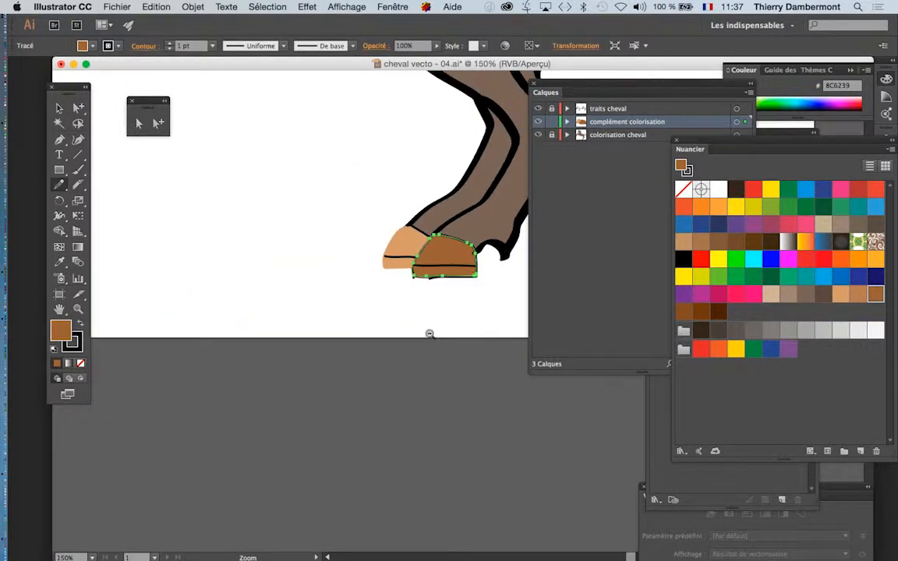
pyautogui.keyDown('alt'); pyautogui.keyDown('super'); pyautogui.click(396, 295); pyautogui.keyUp('super'); pyautogui.keyUp('alt')
pyautogui.keyDown('alt'); pyautogui.keyDown('super'); pyautogui.click(403, 267); pyautogui.keyUp('super'); pyautogui.keyUp('alt')
pyautogui.moveTo(375, 277); pyautogui.dragTo(270, 351)
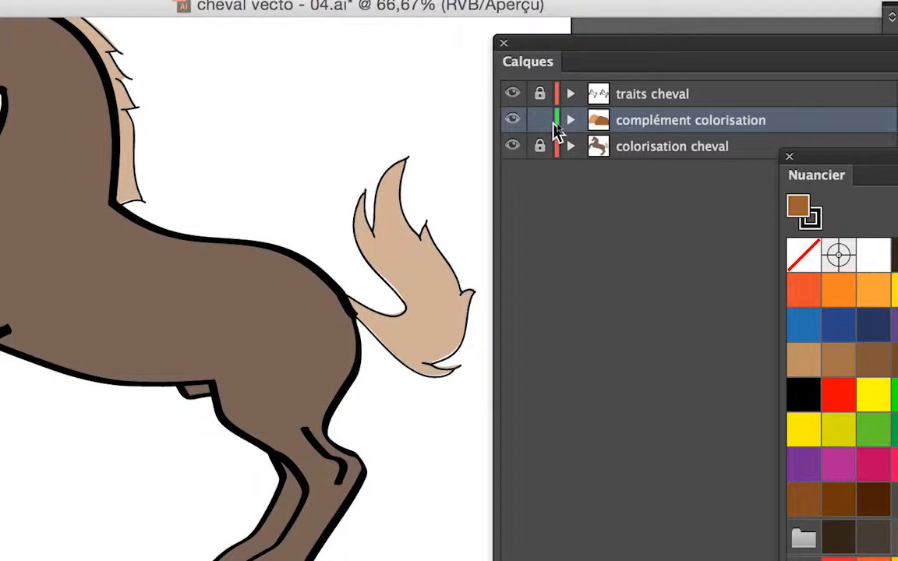
pyautogui.click(540, 120)
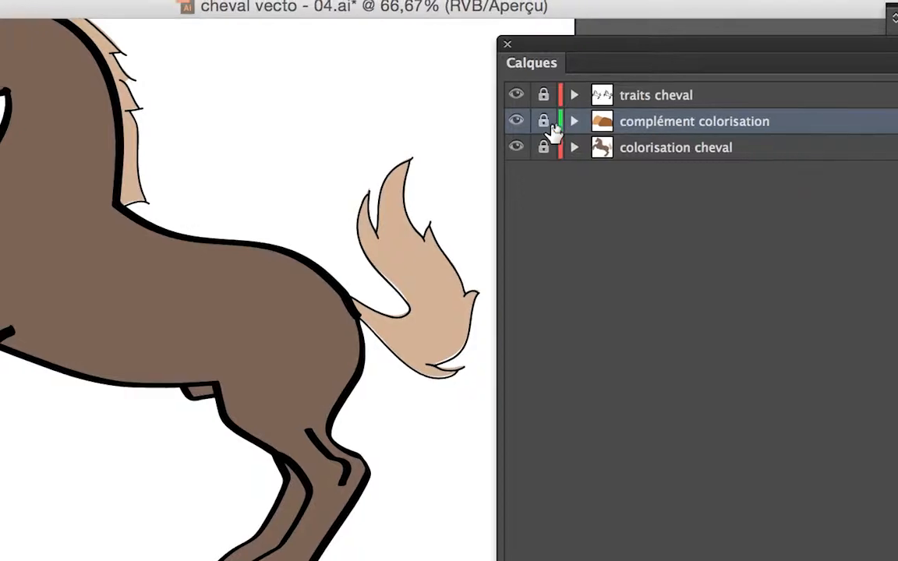
pyautogui.click(539, 146)
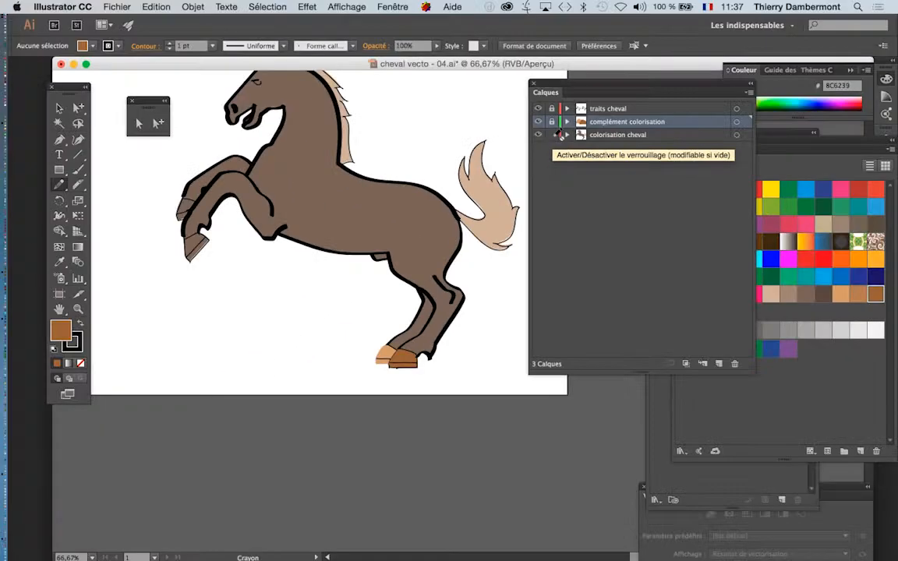
# Step: Select the near front hoof piece and fill it with the light orange-brown C69C6D swatch
pyautogui.scroll(3, 239, 236)
pyautogui.moveTo(171, 251); pyautogui.dragTo(341, 255)
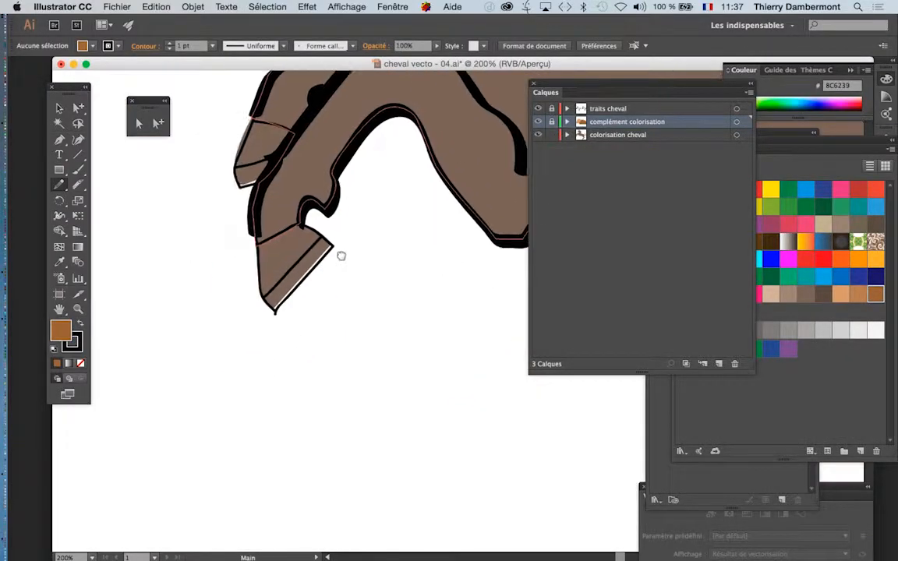
pyautogui.click(158, 123)
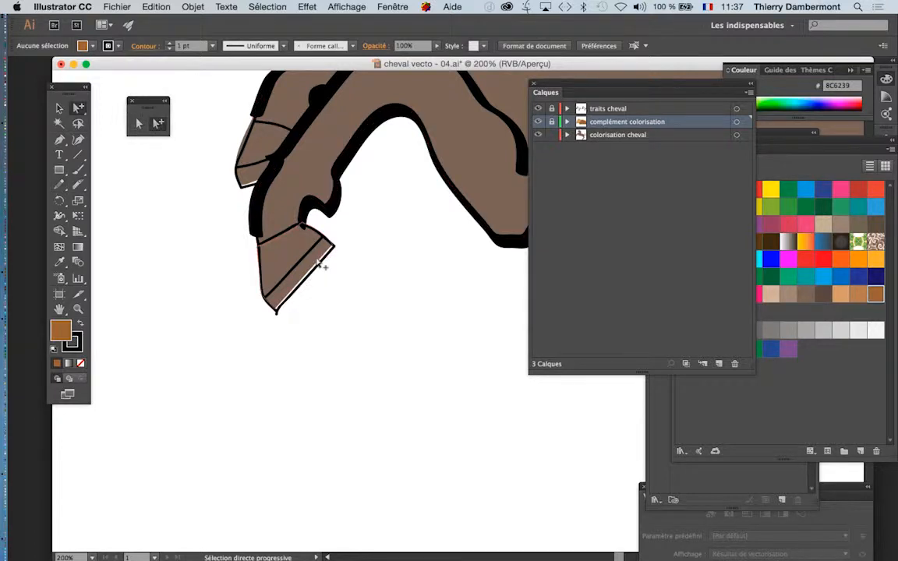
pyautogui.click(322, 266)
pyautogui.click(840, 294)
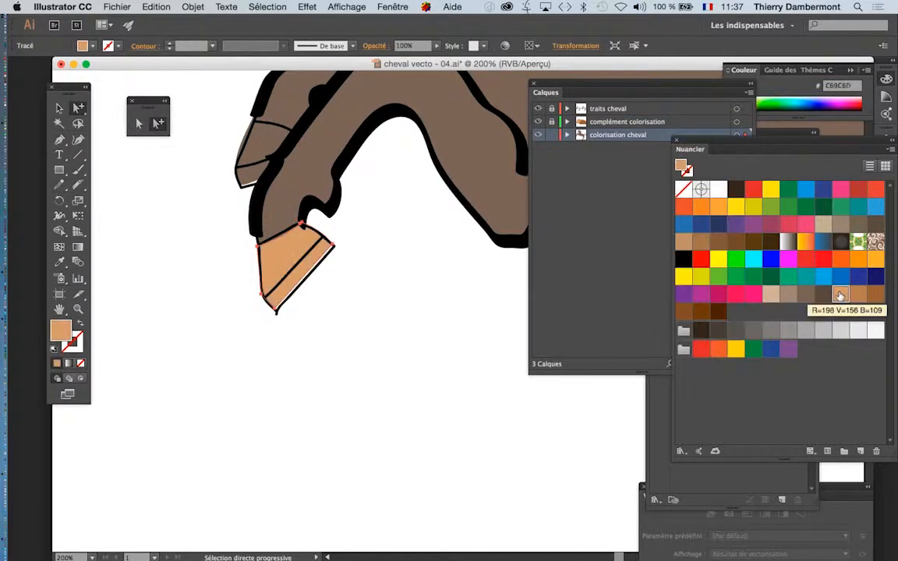
# Step: Select the far front hoof piece, fill it with the light beige C7B299 swatch, and deselect it
pyautogui.click(240, 158)
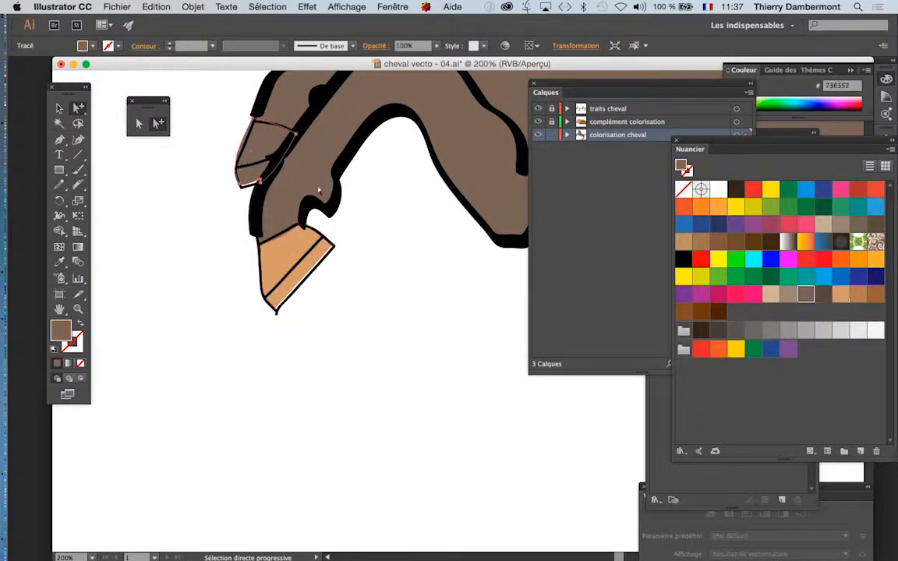
pyautogui.click(788, 296)
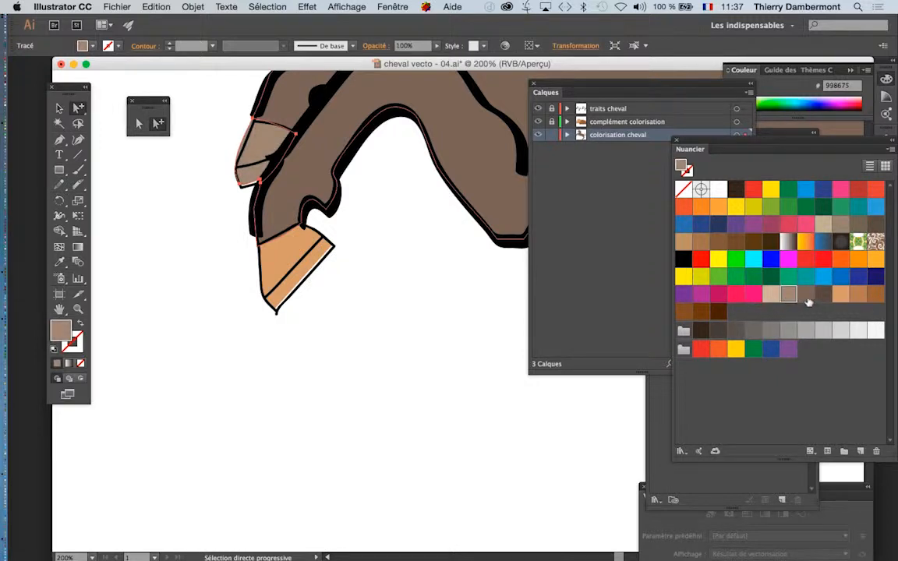
pyautogui.click(769, 295)
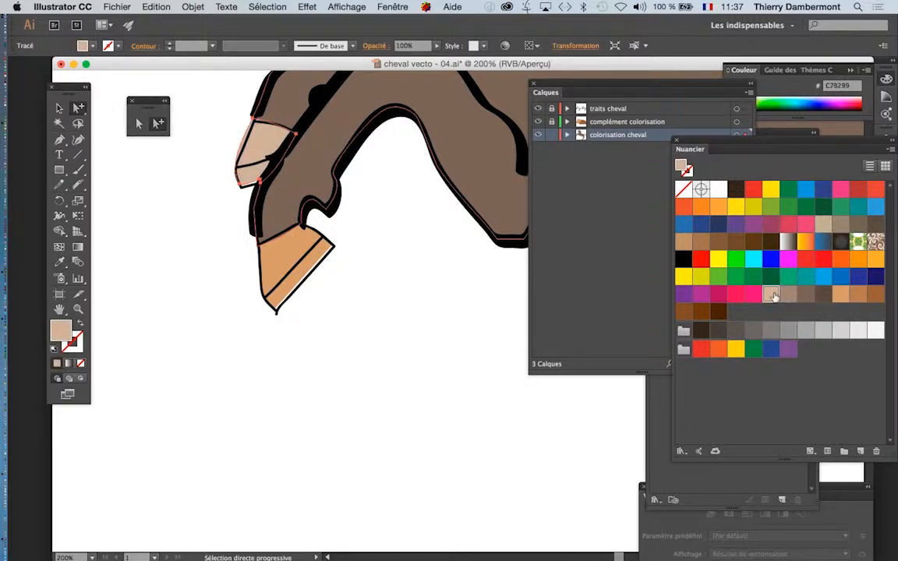
pyautogui.click(458, 343)
pyautogui.scroll(-1, 458, 352)
pyautogui.scroll(-3, 458, 352)
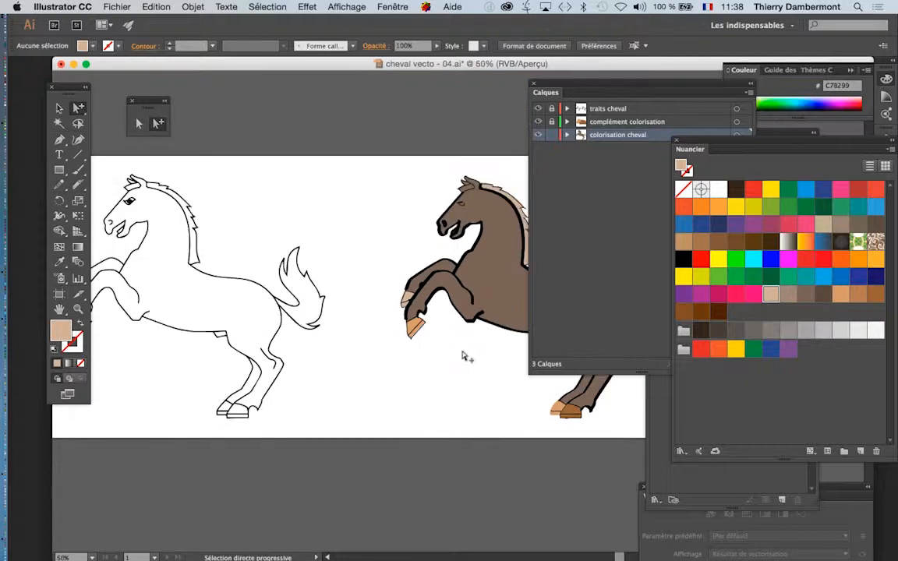
# Step: Select the far front hoof piece, refill it with the darker brown 8C6239 swatch, and deselect it
pyautogui.moveTo(459, 355); pyautogui.dragTo(304, 274)
pyautogui.click(240, 215)
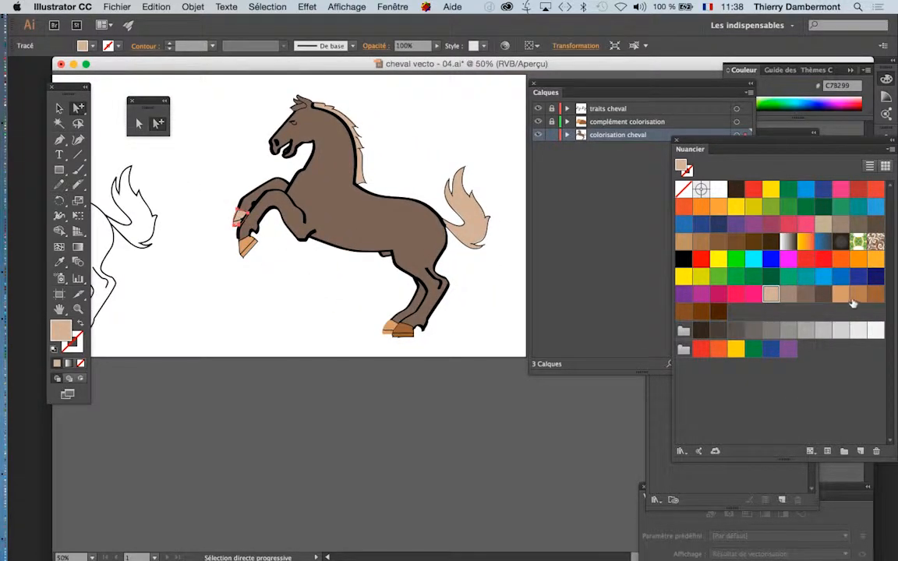
pyautogui.click(857, 293)
pyautogui.click(874, 294)
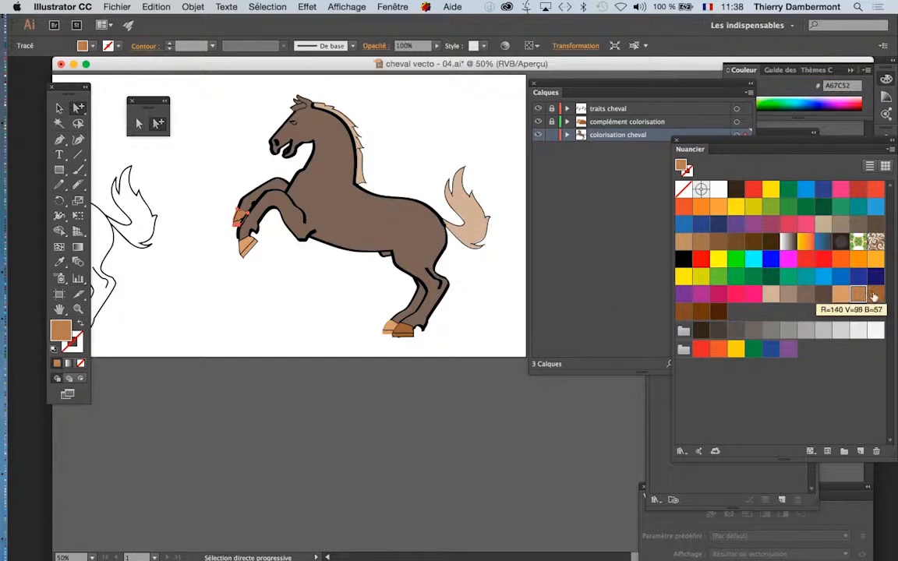
pyautogui.click(310, 328)
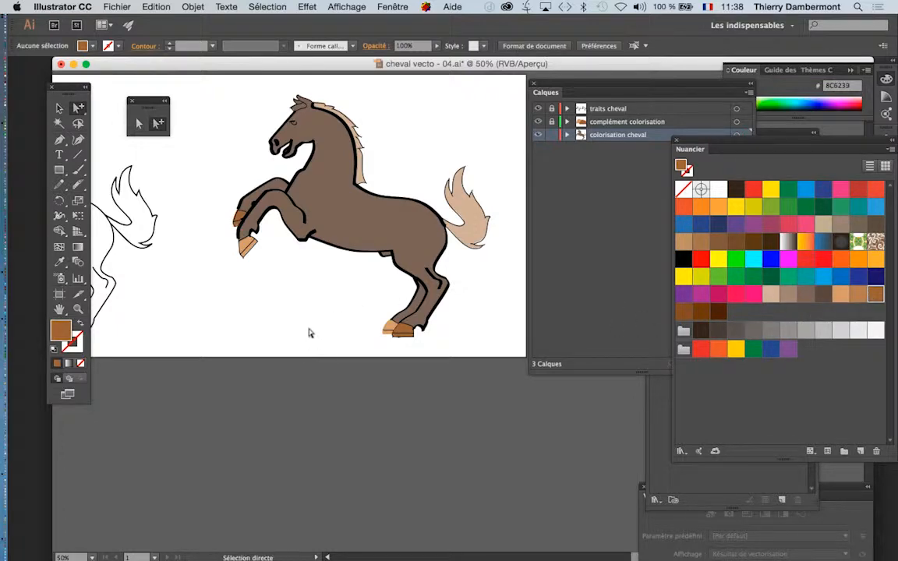
# Step: Select the far hind hoof piece on the colorisation cheval layer and fill it with the dark brown 534741 swatch
pyautogui.click(121, 6)
pyautogui.click(121, 6)
pyautogui.click(385, 328)
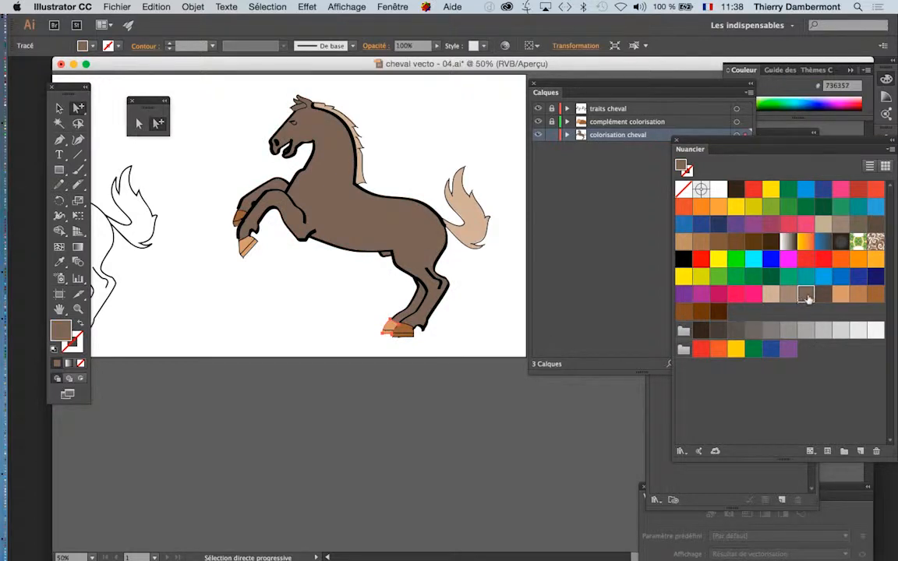
pyautogui.click(821, 296)
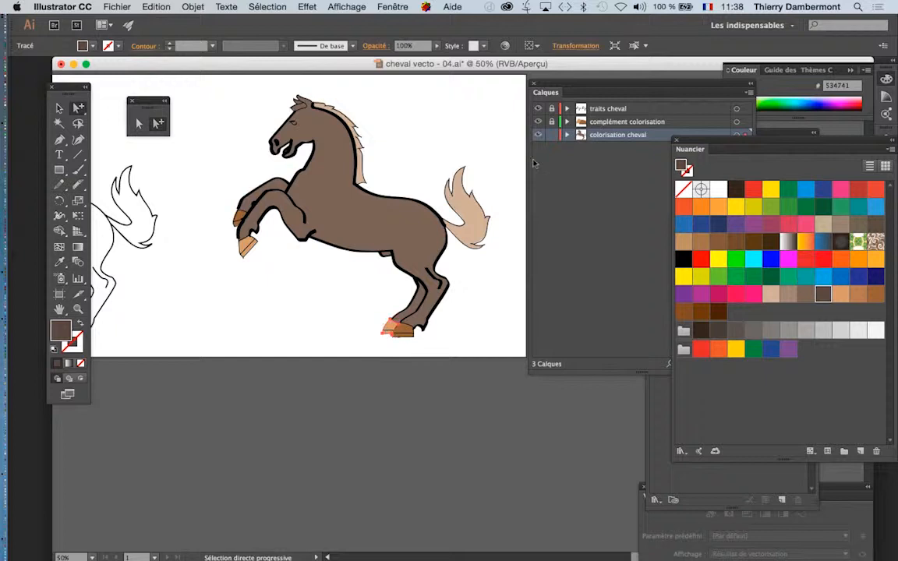
# Step: Unlock the complément colorisation layer, fill its far hind hoof shape with the dark brown 523A16 swatch, and deselect it
pyautogui.click(552, 122)
pyautogui.click(473, 327)
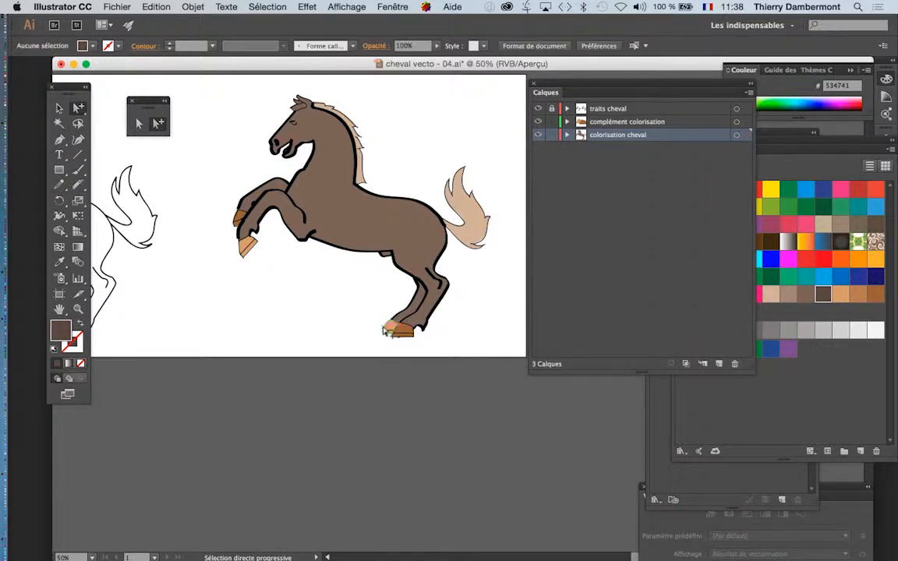
pyautogui.click(386, 328)
pyautogui.click(823, 294)
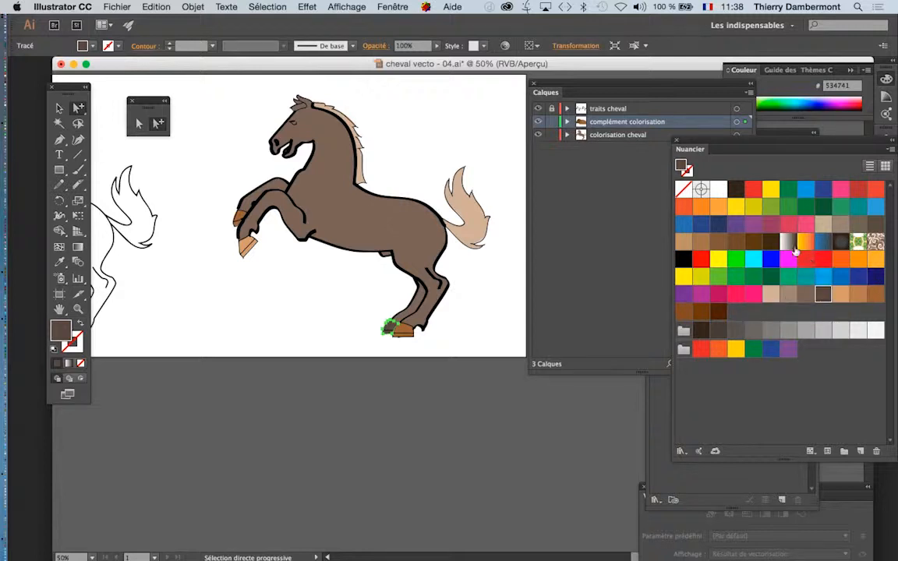
pyautogui.click(753, 244)
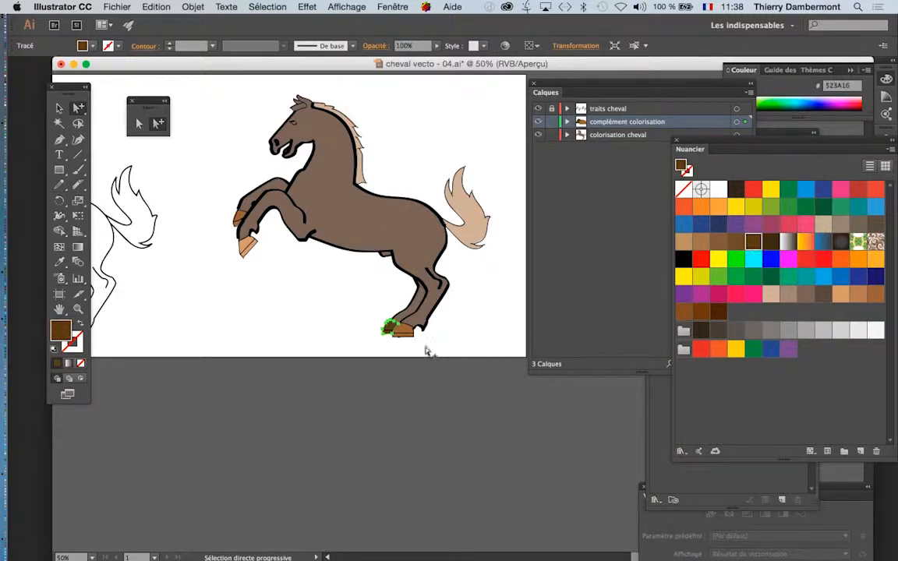
pyautogui.click(442, 366)
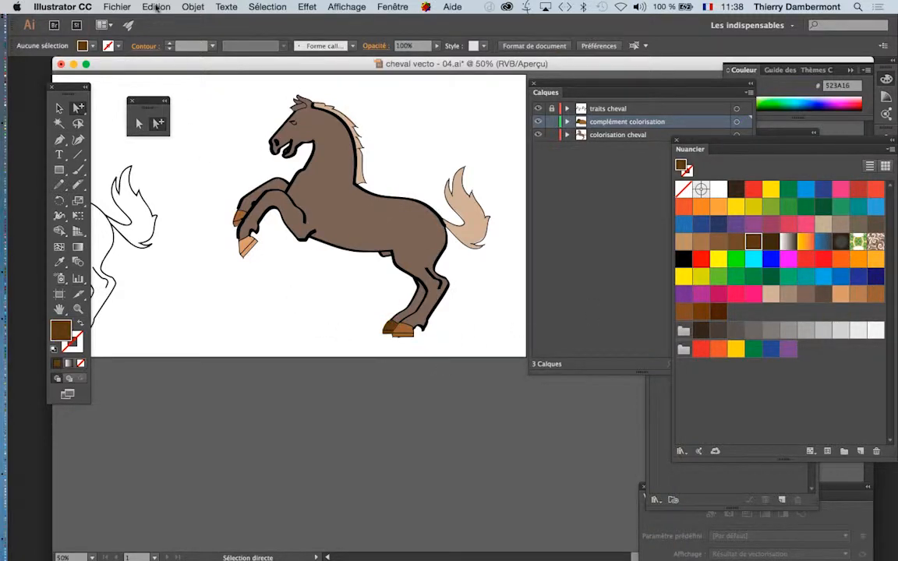
# Step: Save the document as a new version named cheval vecto - 05.ai, keeping the default Illustrator options
pyautogui.click(117, 7)
pyautogui.click(129, 103)
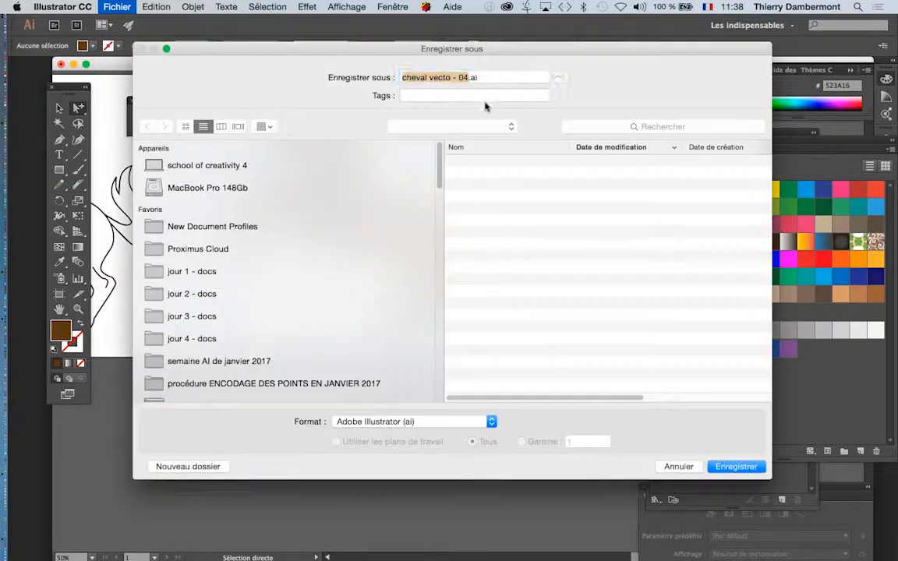
pyautogui.click(469, 77)
pyautogui.press('BackSpace')
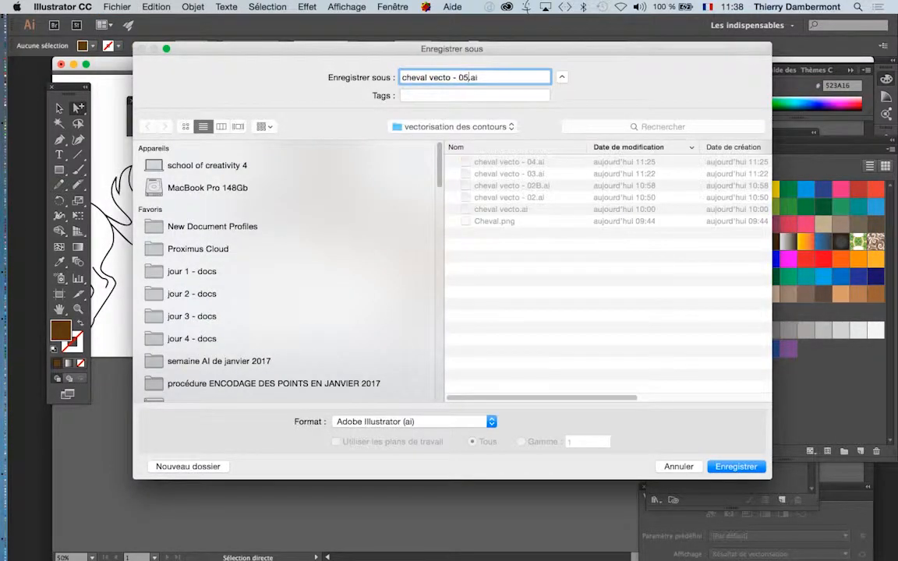
pyautogui.press('Return')
pyautogui.click(499, 459)
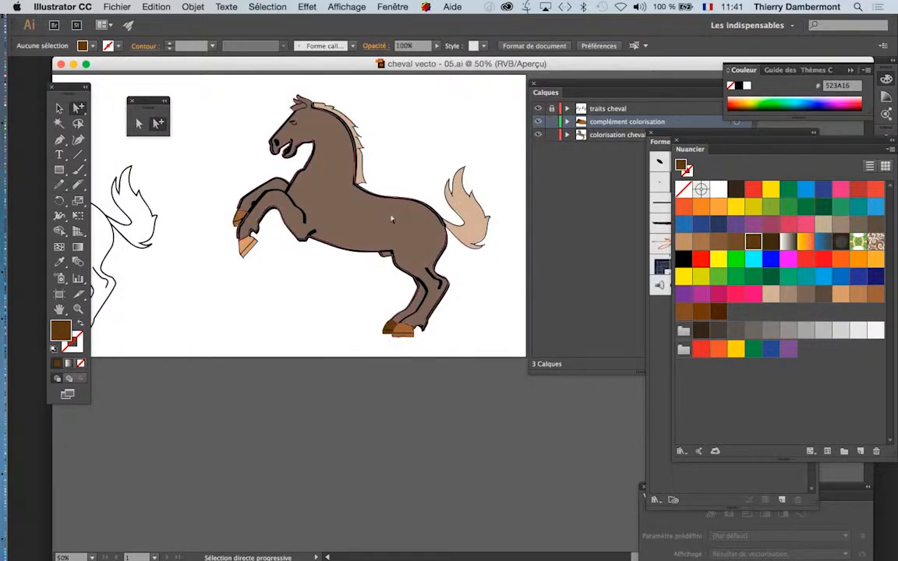
# Step: Select the horse's brown body, activate the Gradient tool, and reset the Les indispensables workspace
pyautogui.click(392, 220)
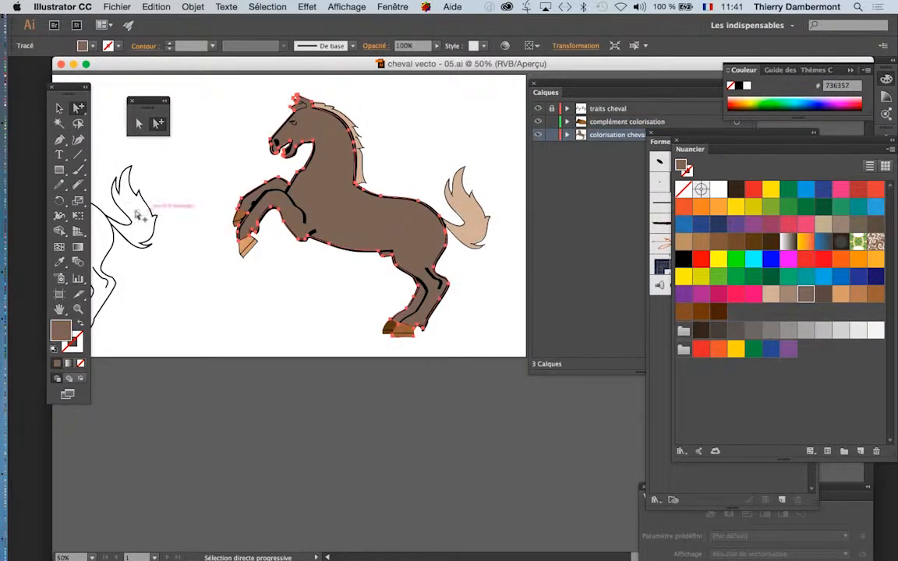
pyautogui.click(77, 246)
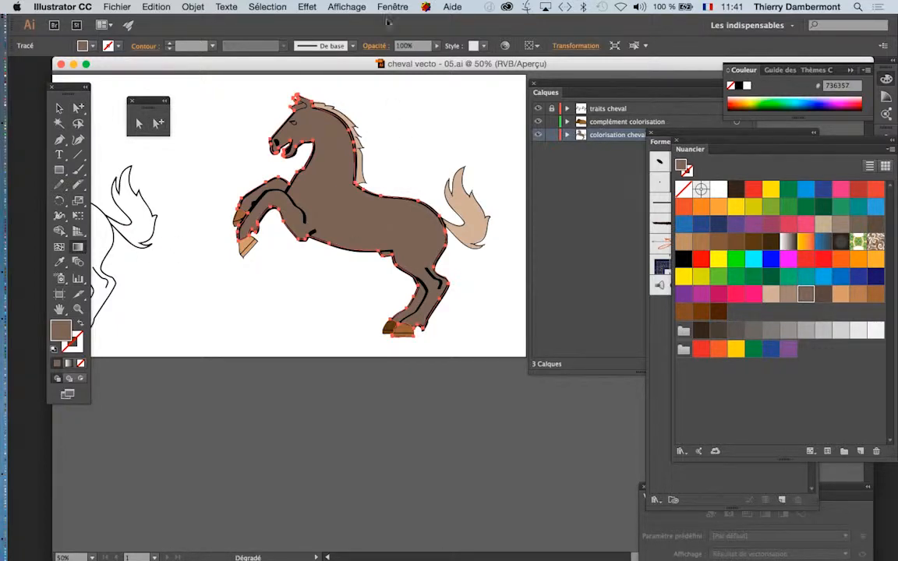
pyautogui.click(390, 7)
pyautogui.click(702, 144)
pyautogui.moveTo(696, 143); pyautogui.dragTo(417, 103)
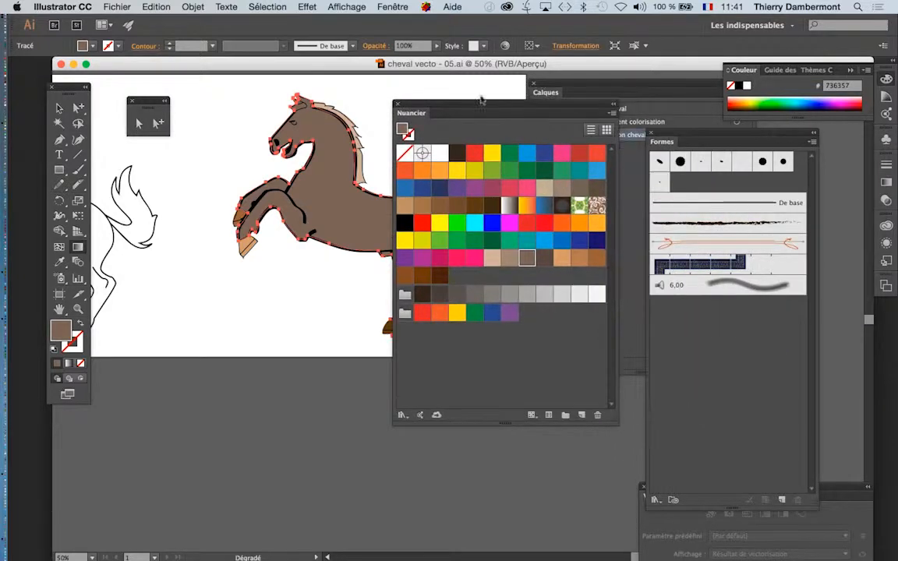
pyautogui.click(752, 25)
pyautogui.click(783, 178)
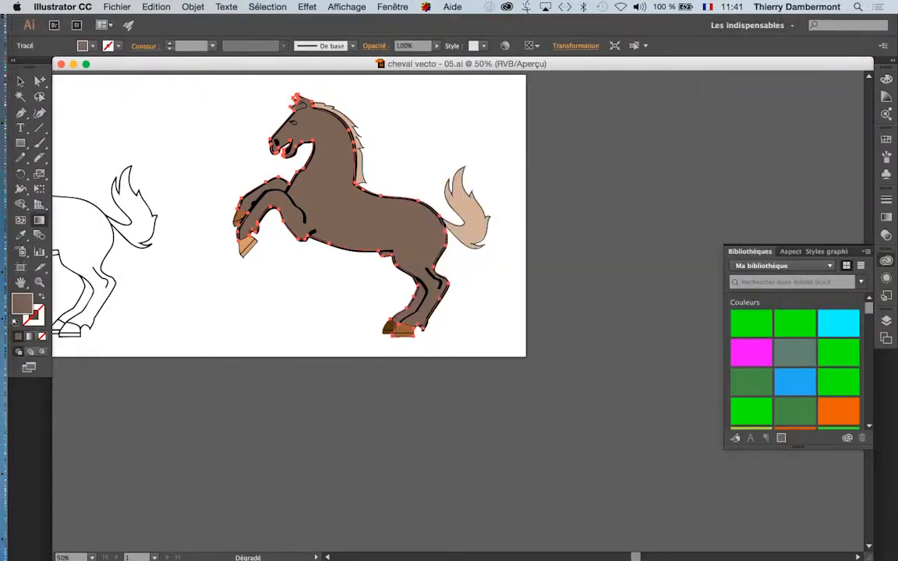
# Step: Bring up the document swatches, enlarge their display, and open the Minérales gradient swatch library
pyautogui.press('super+plus')
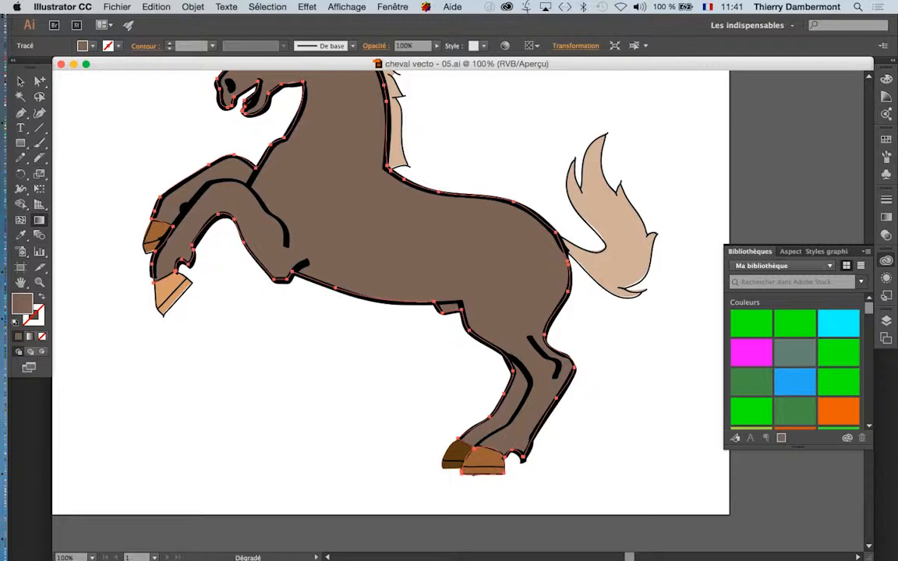
pyautogui.moveTo(355, 255); pyautogui.dragTo(352, 268)
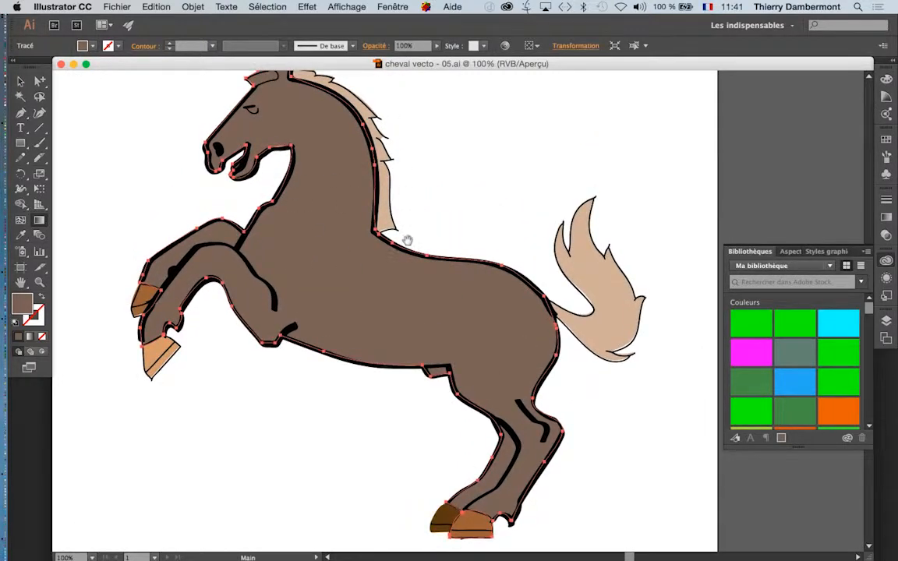
pyautogui.scroll(-1, 409, 242)
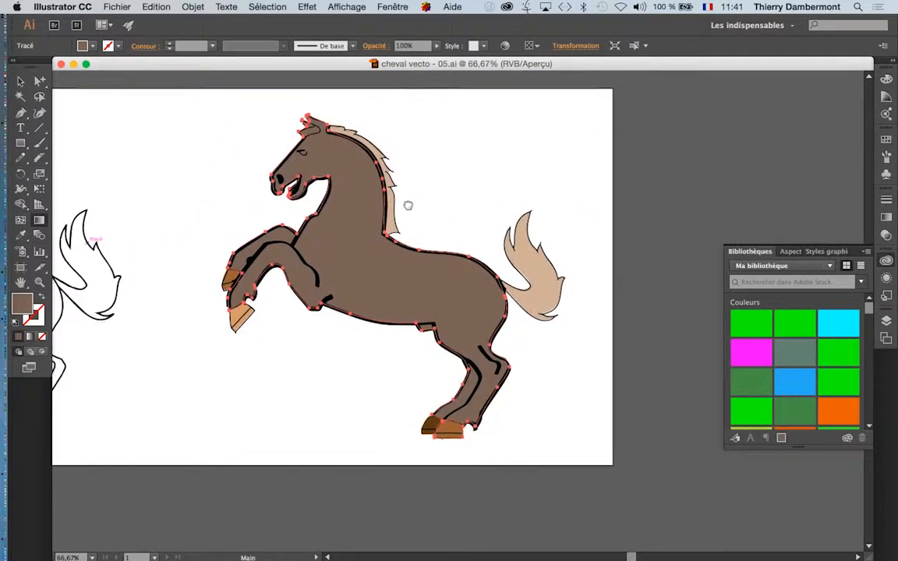
pyautogui.hscroll(4, 408, 206)
pyautogui.scroll(-1, 402, 202)
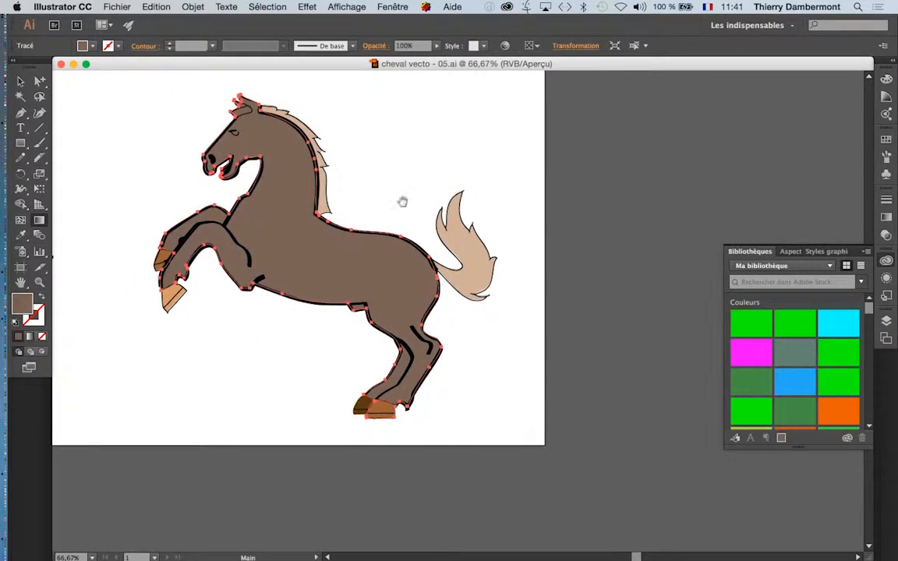
pyautogui.click(878, 140)
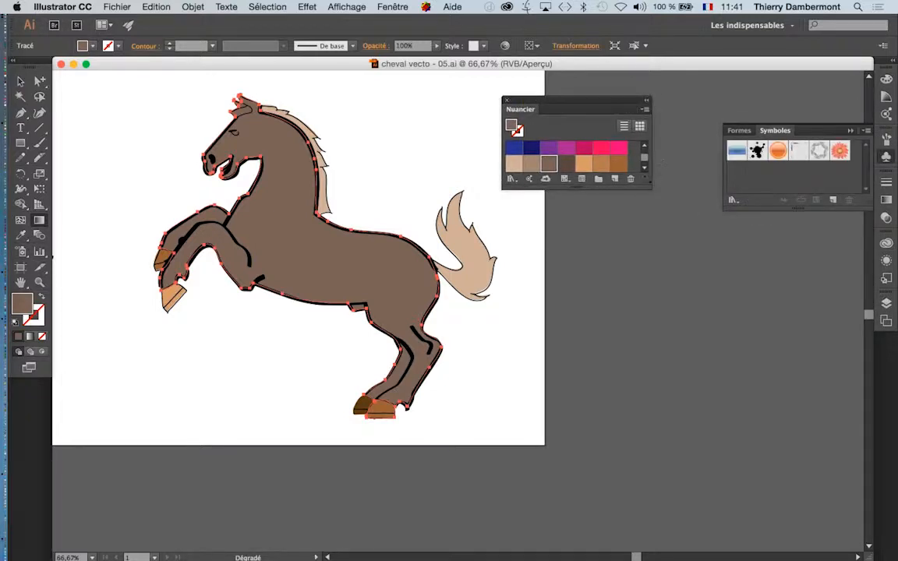
pyautogui.moveTo(650, 188); pyautogui.dragTo(671, 365)
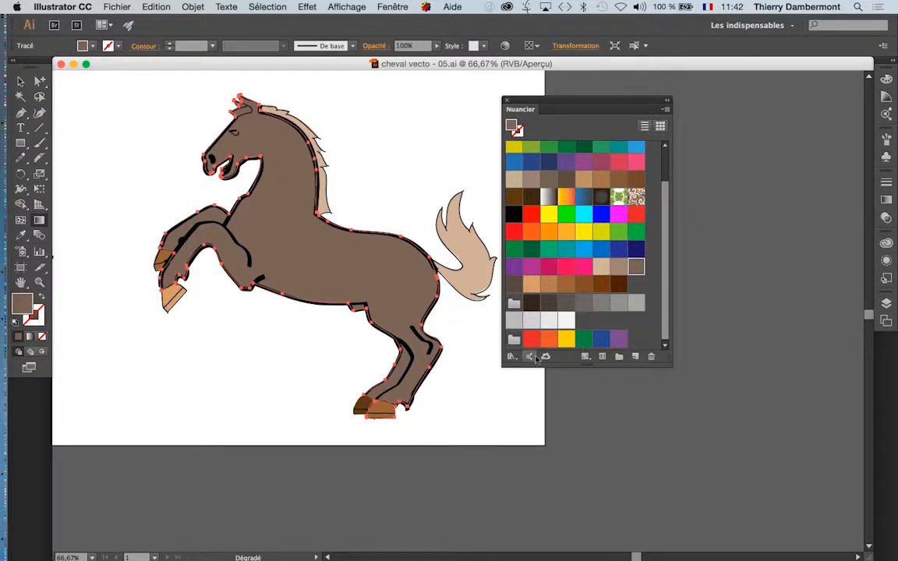
pyautogui.click(512, 357)
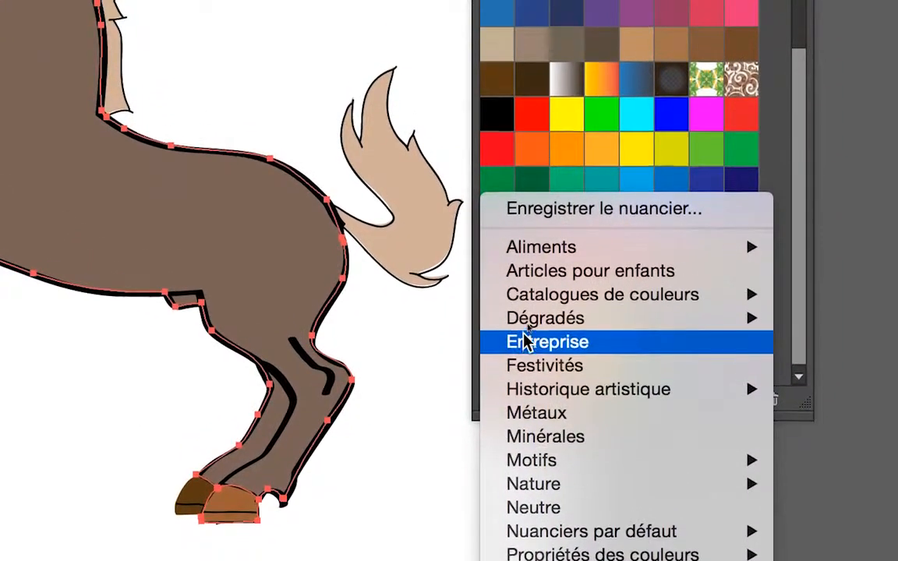
pyautogui.moveTo(551, 279)
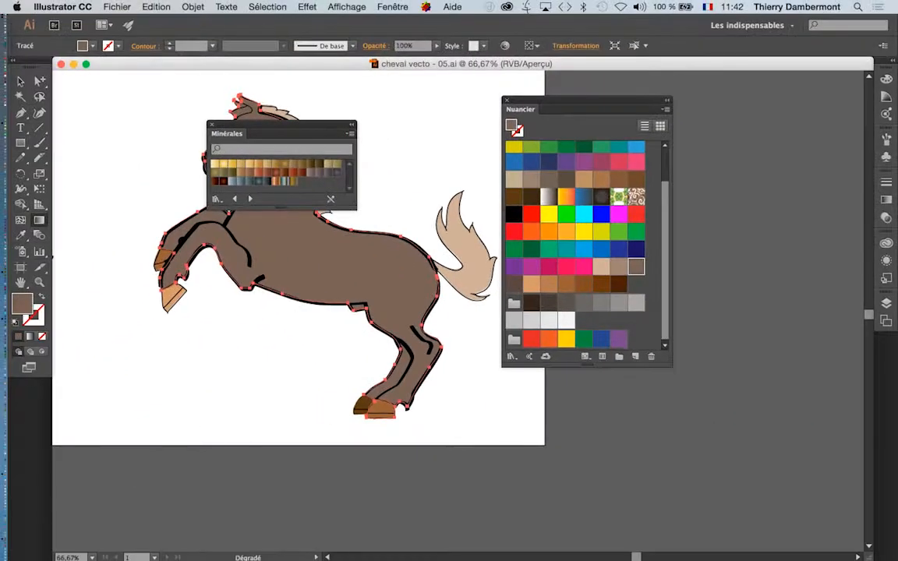
# Step: Move the swatches and the Minérales library clear of the horse, then enlarge the library and show it with medium thumbnails
pyautogui.moveTo(541, 103); pyautogui.dragTo(127, 404)
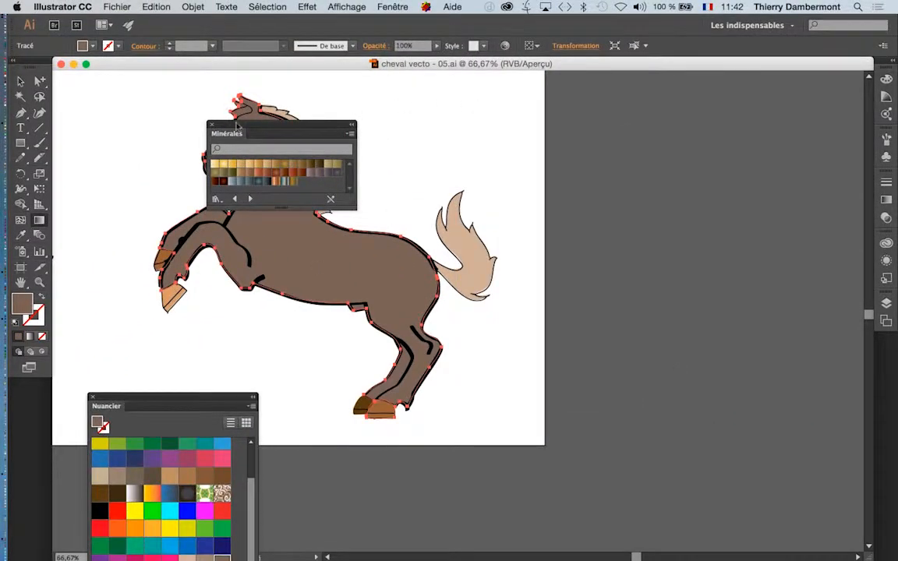
pyautogui.moveTo(243, 129); pyautogui.dragTo(568, 100)
pyautogui.click(676, 105)
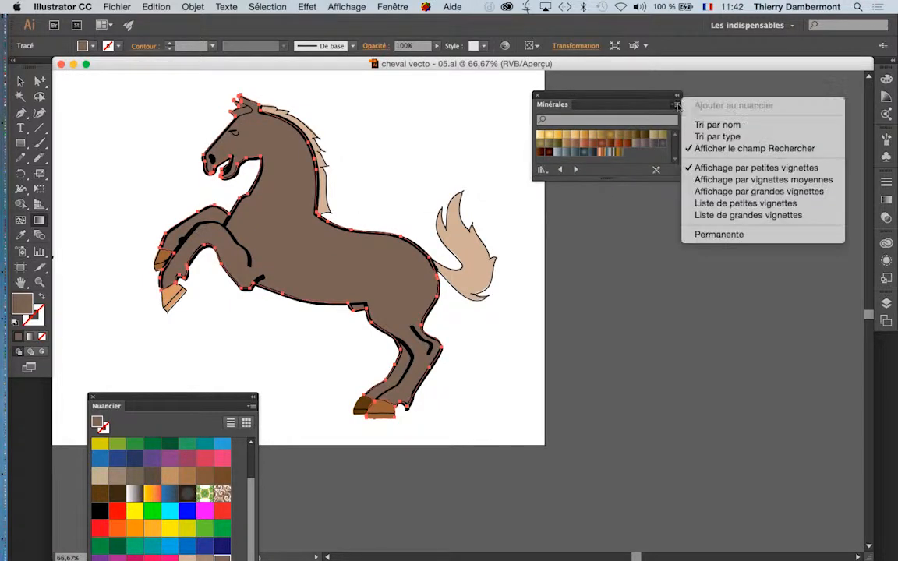
pyautogui.click(737, 180)
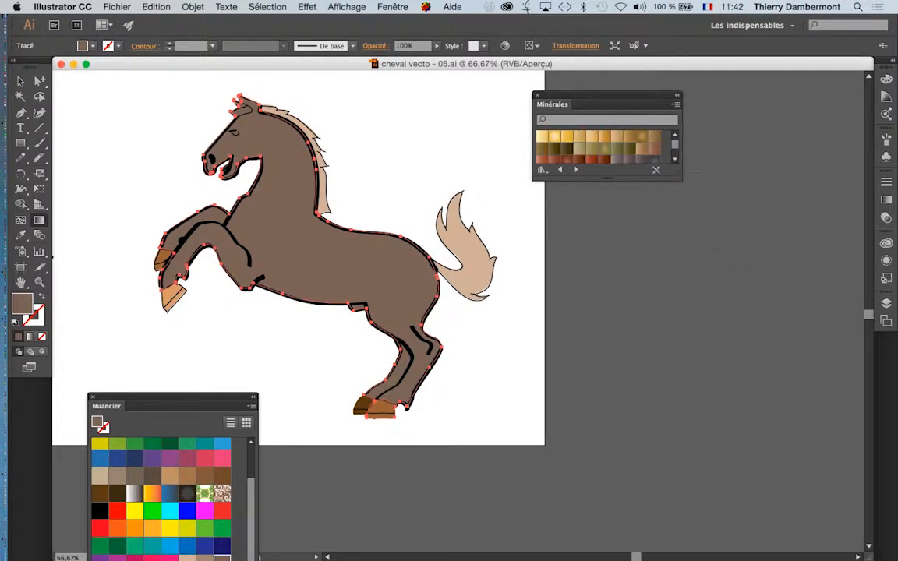
pyautogui.moveTo(680, 177); pyautogui.dragTo(704, 304)
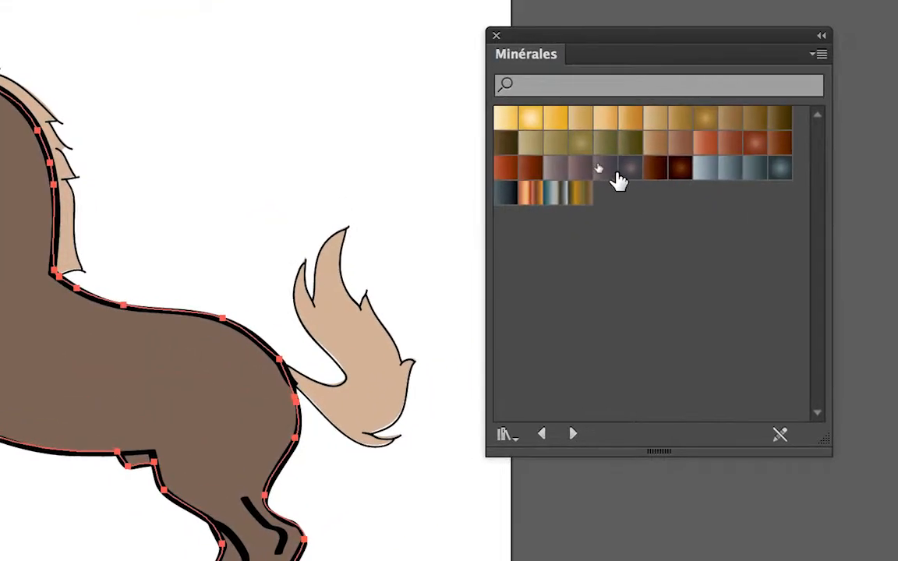
# Step: Fill the body with the dark grey radial gradient from Minérales, stretch it from the chest to the rump, and deselect
pyautogui.click(627, 168)
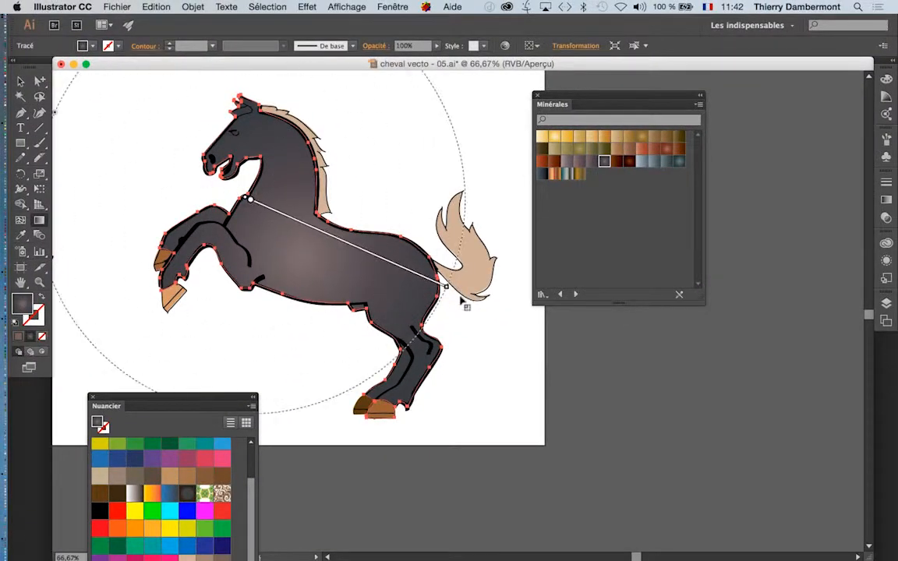
pyautogui.scroll(-2, 461, 307)
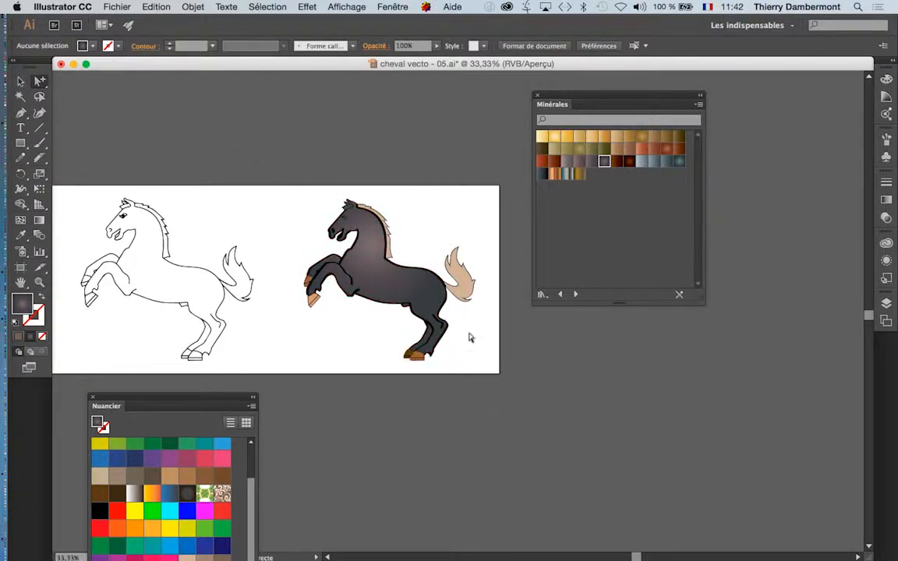
pyautogui.scroll(2, 470, 337)
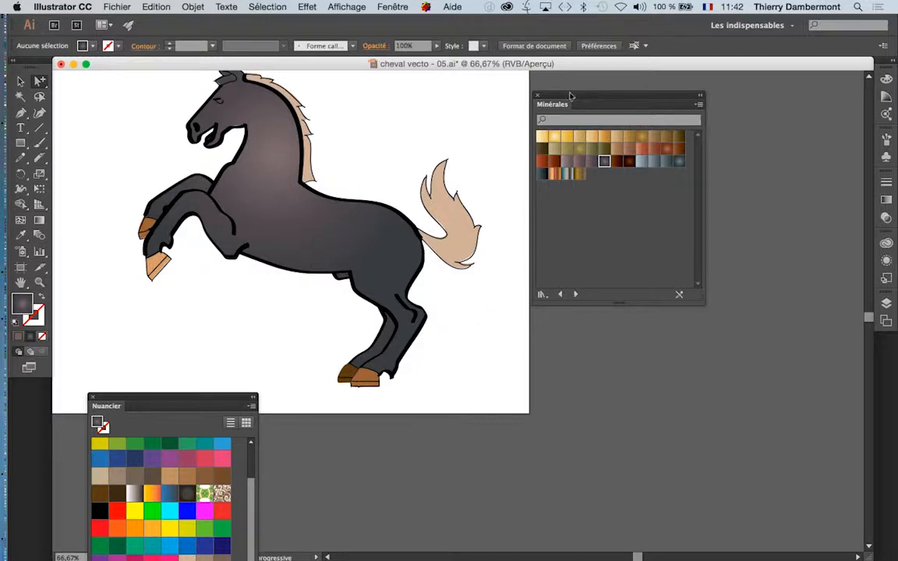
pyautogui.moveTo(569, 95); pyautogui.dragTo(684, 106)
pyautogui.moveTo(454, 170); pyautogui.dragTo(521, 191)
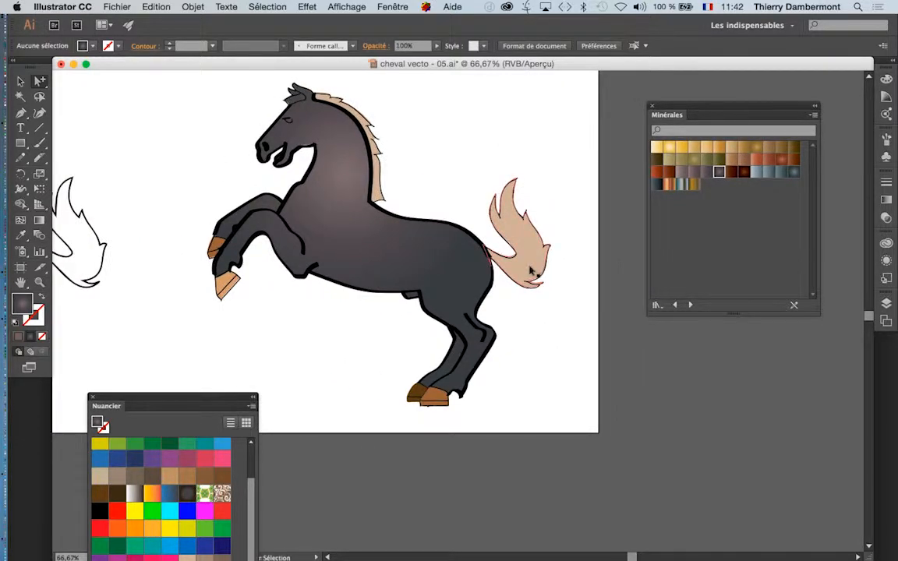
# Step: Save the document as a new version, cheval vecto - 06.ai, in Adobe Illustrator format with the Illustrator CC options
pyautogui.click(118, 7)
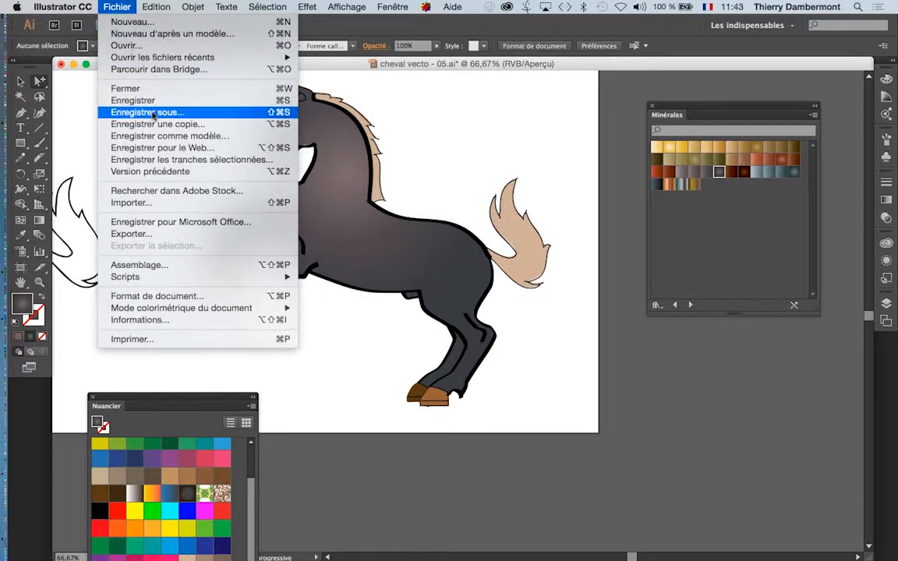
pyautogui.click(152, 113)
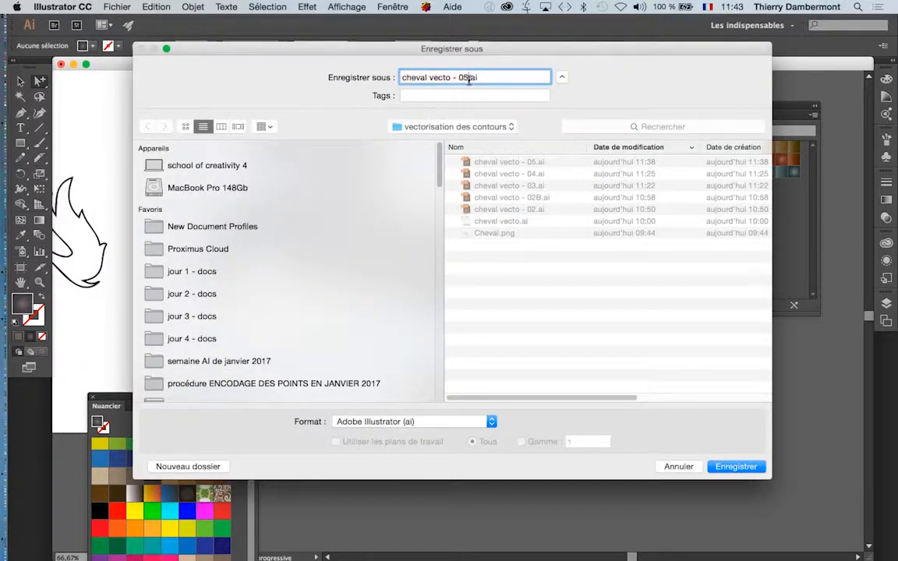
pyautogui.write('6')
pyautogui.press('Return')
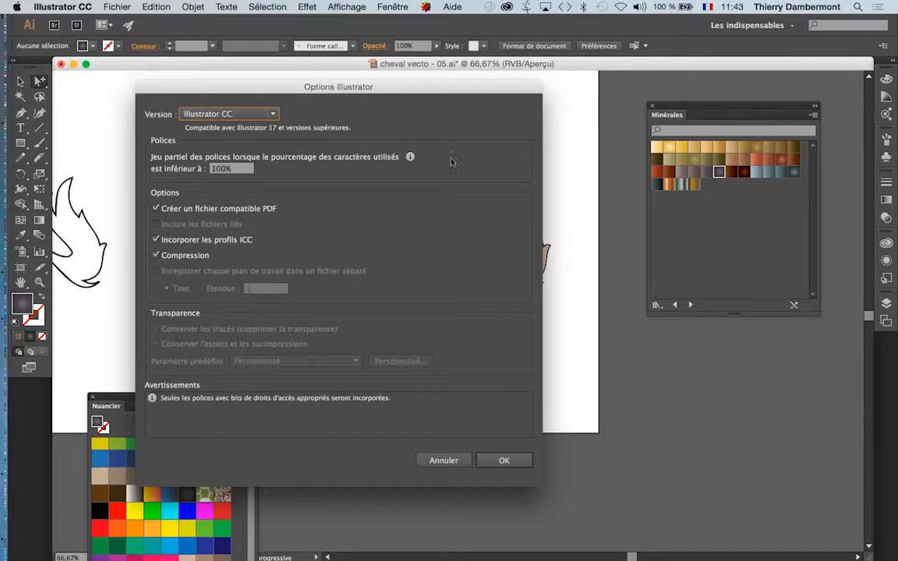
pyautogui.click(518, 460)
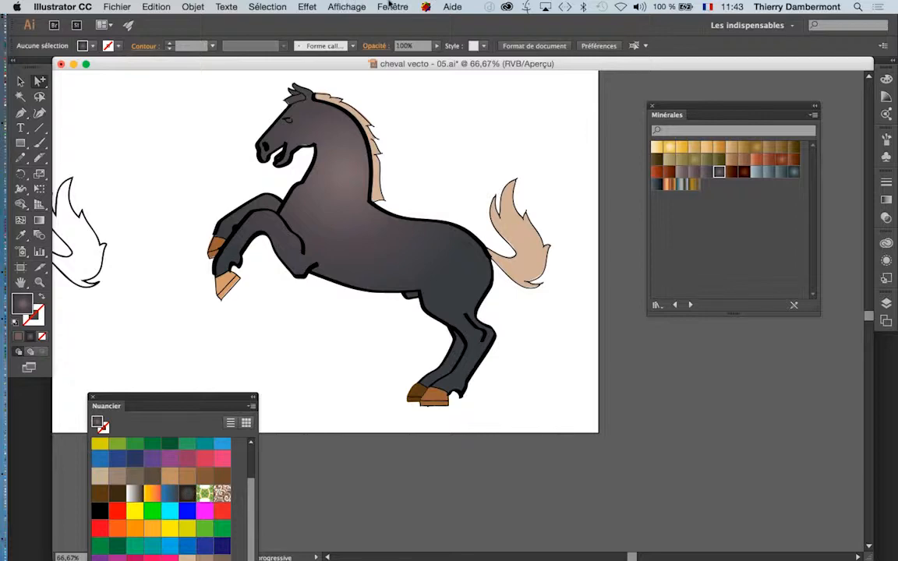
# Step: Show the layers as a floating Calques panel over the artwork and widen it enough to read the full layer names
pyautogui.click(347, 6)
pyautogui.moveTo(393, 7)
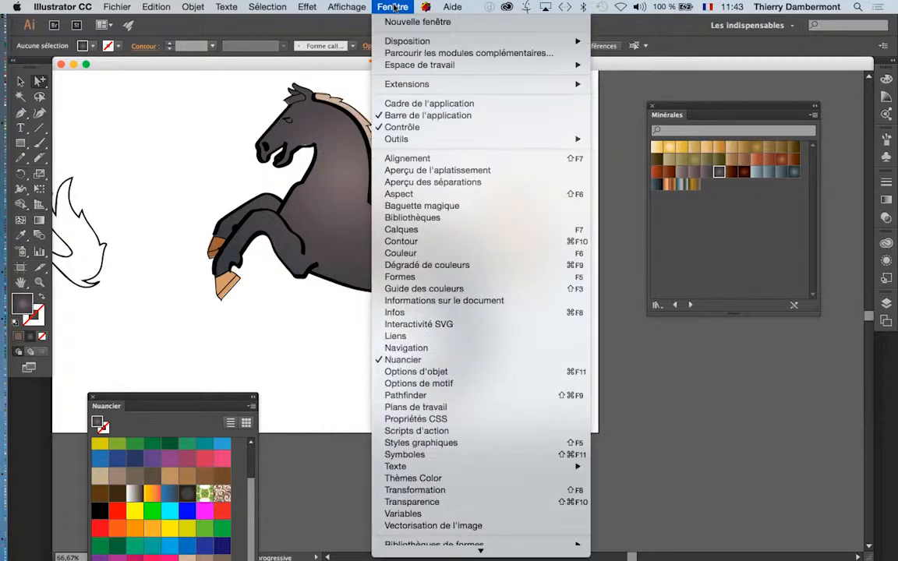
pyautogui.click(431, 229)
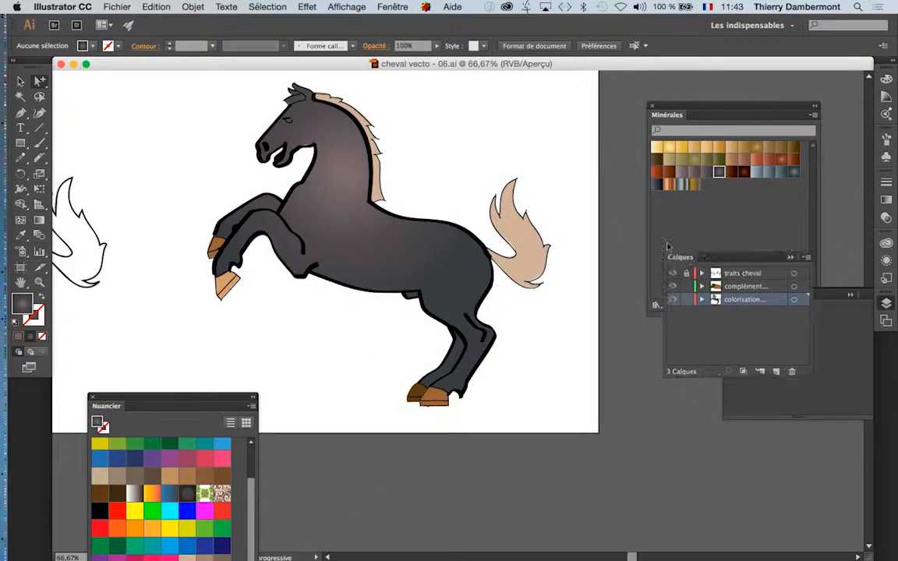
pyautogui.moveTo(668, 246); pyautogui.dragTo(476, 85)
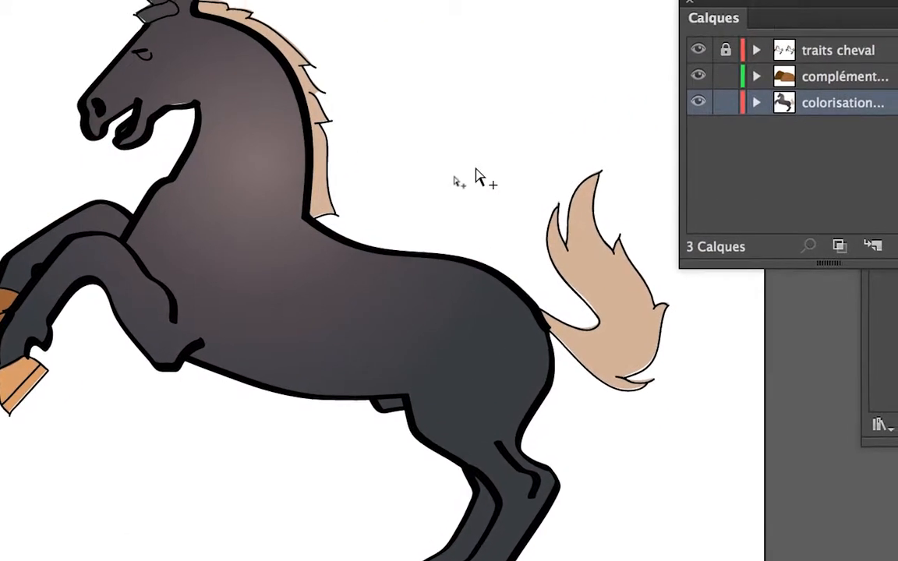
pyautogui.click(291, 155)
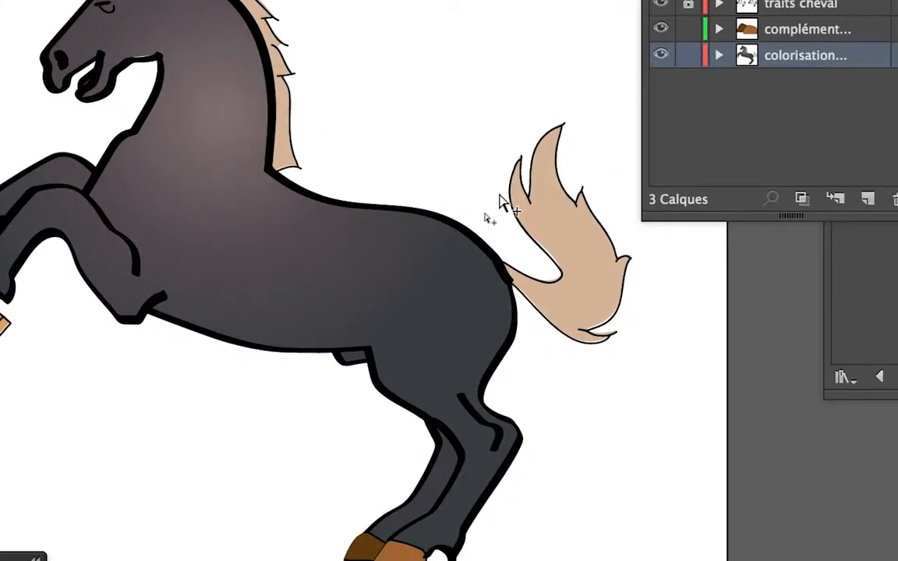
pyautogui.click(682, 252)
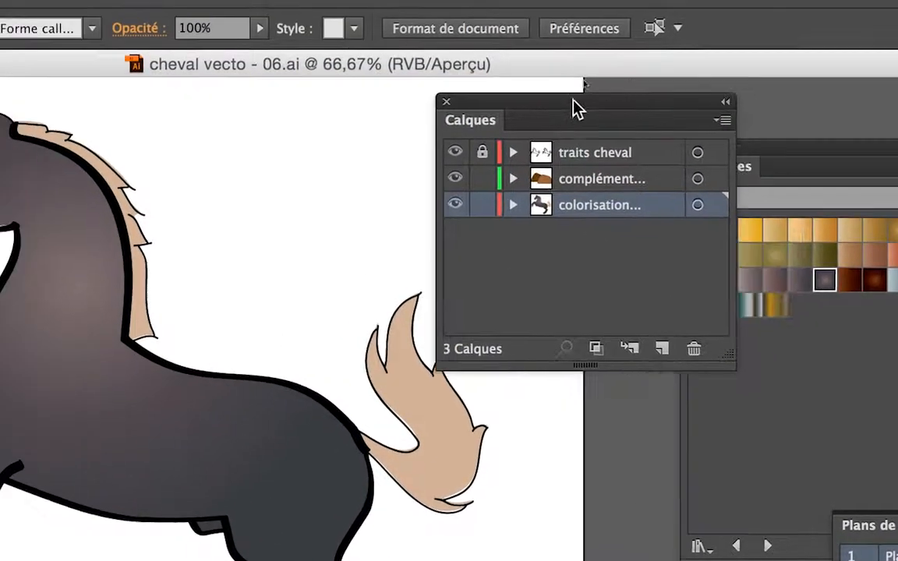
pyautogui.moveTo(575, 110); pyautogui.dragTo(397, 129)
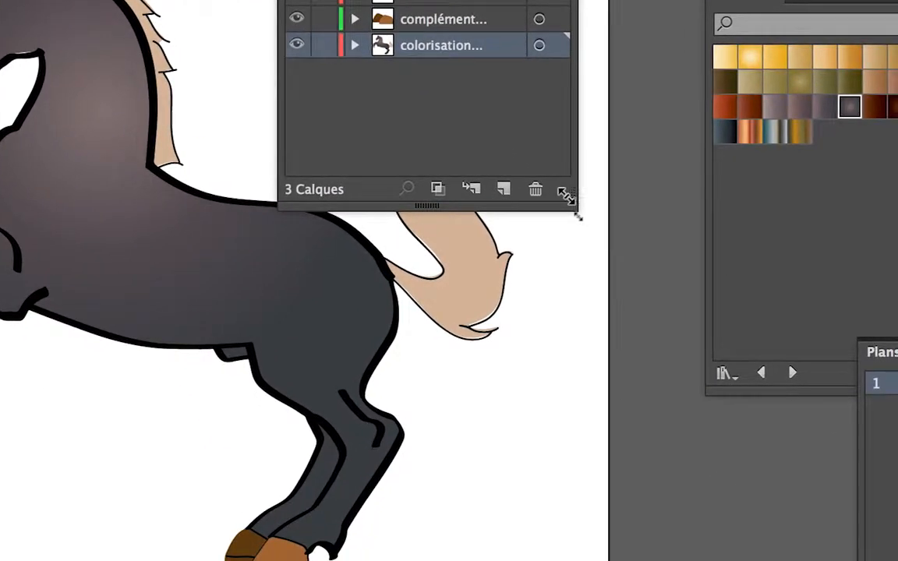
pyautogui.moveTo(643, 269); pyautogui.dragTo(734, 279)
pyautogui.moveTo(599, 201); pyautogui.dragTo(606, 207)
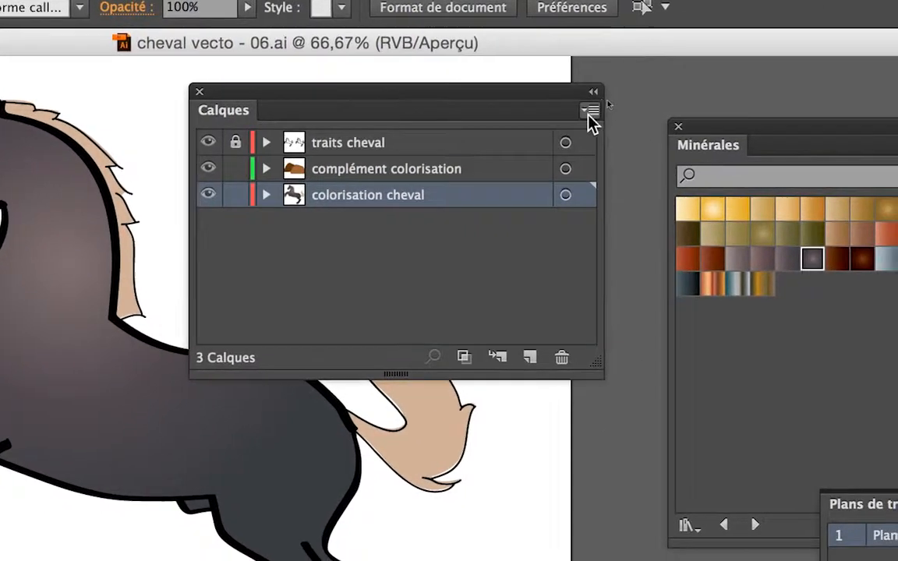
# Step: Set the layer row size to a custom 80 pixels and lengthen the Calques panel to fit all three layers
pyautogui.click(623, 125)
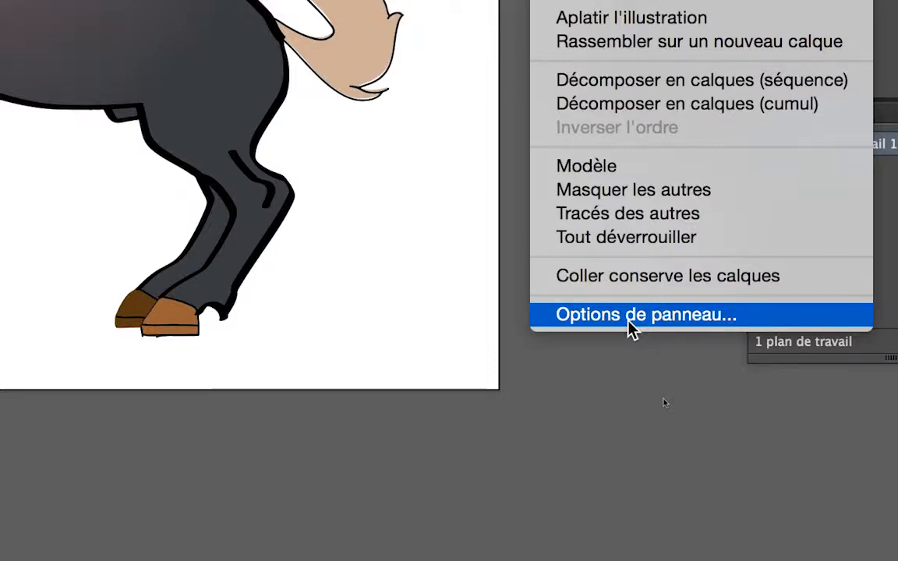
pyautogui.click(631, 316)
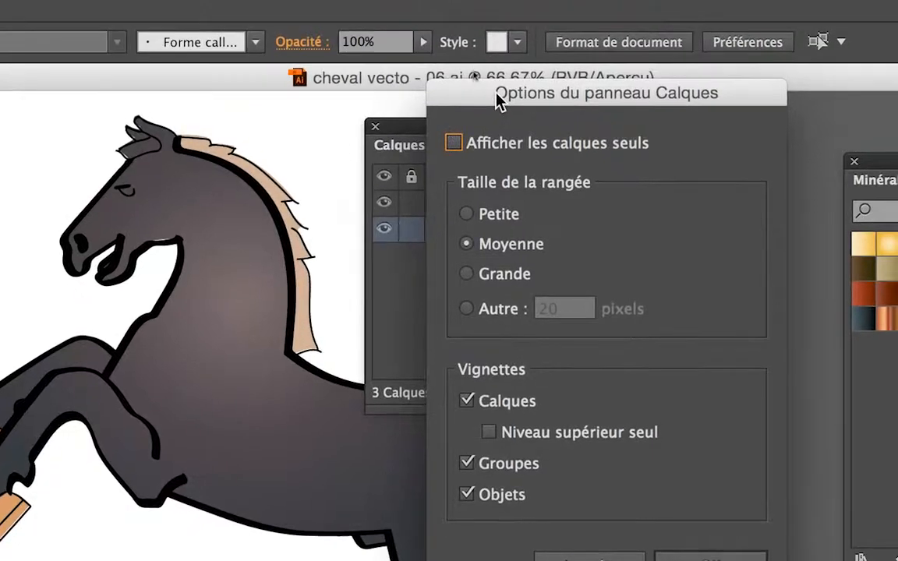
pyautogui.moveTo(502, 94); pyautogui.dragTo(492, 204)
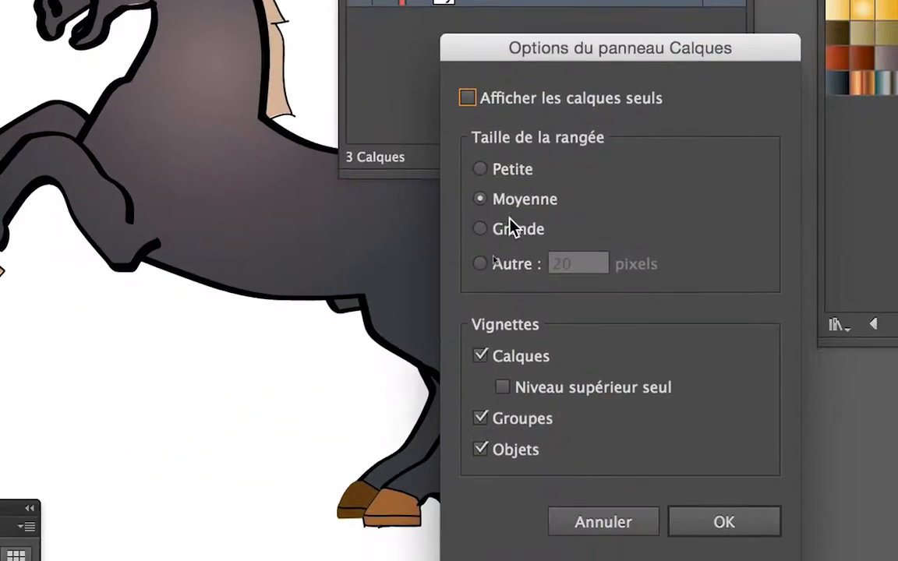
pyautogui.click(510, 235)
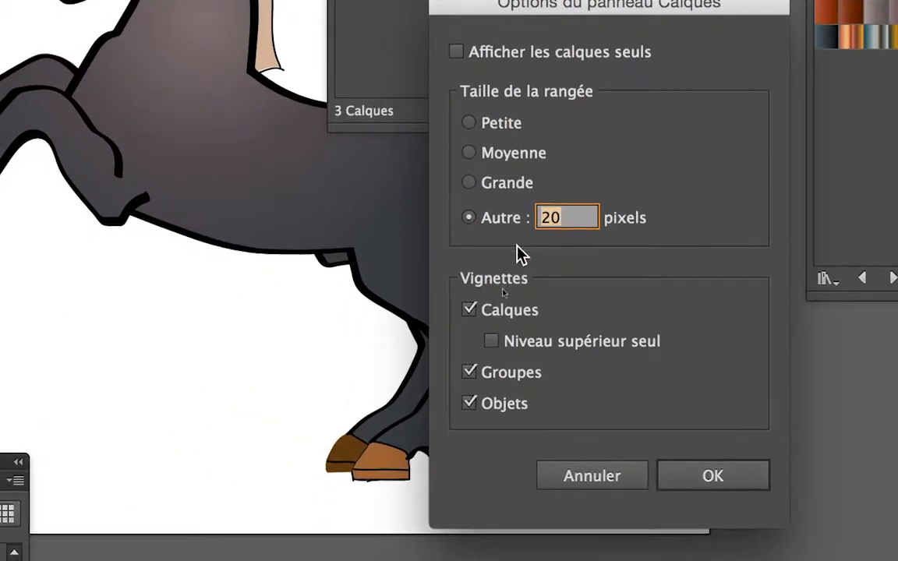
pyautogui.write('80')
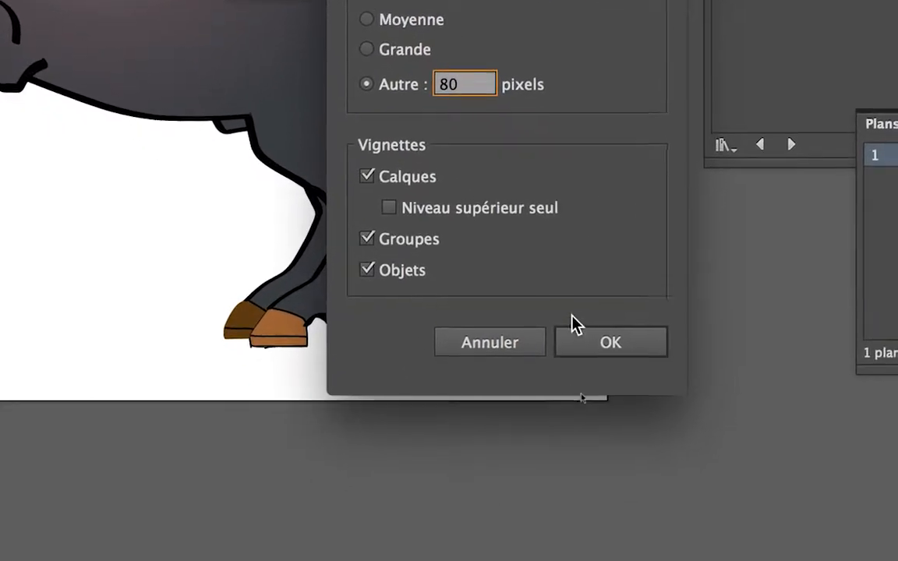
pyautogui.click(686, 468)
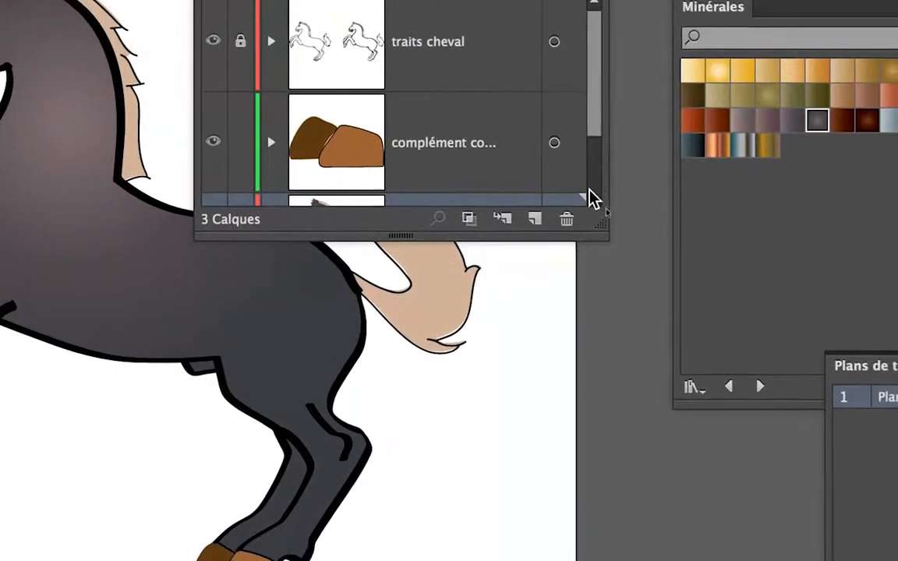
pyautogui.moveTo(599, 221); pyautogui.dragTo(602, 312)
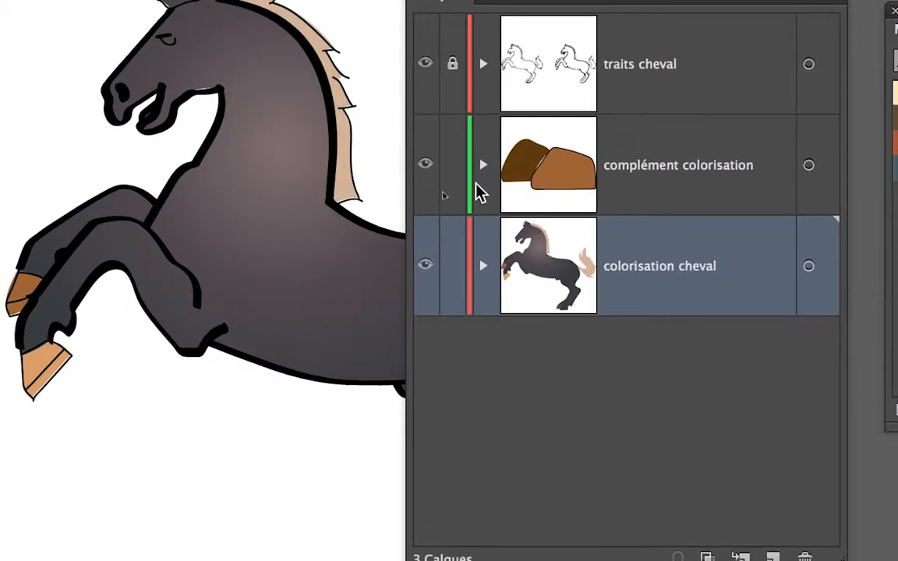
# Step: Expand and collapse colorisation cheval, complément colorisation and traits cheval in turn to examine the thumbnails of their contents
pyautogui.click(481, 218)
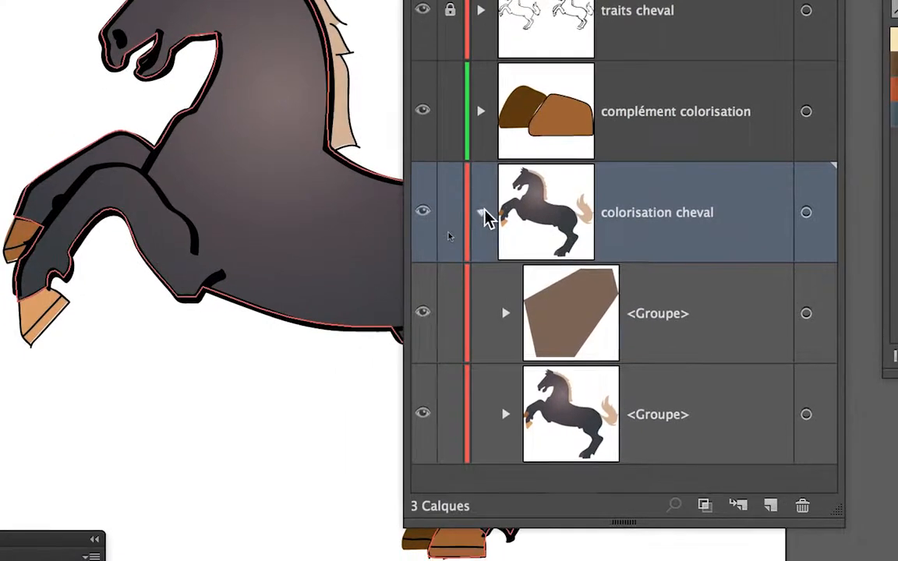
pyautogui.click(481, 212)
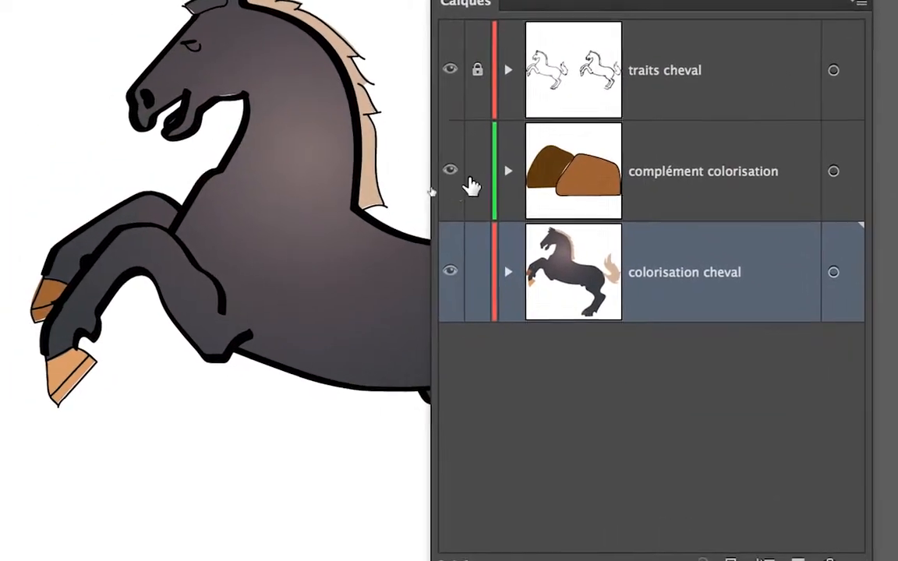
pyautogui.click(507, 173)
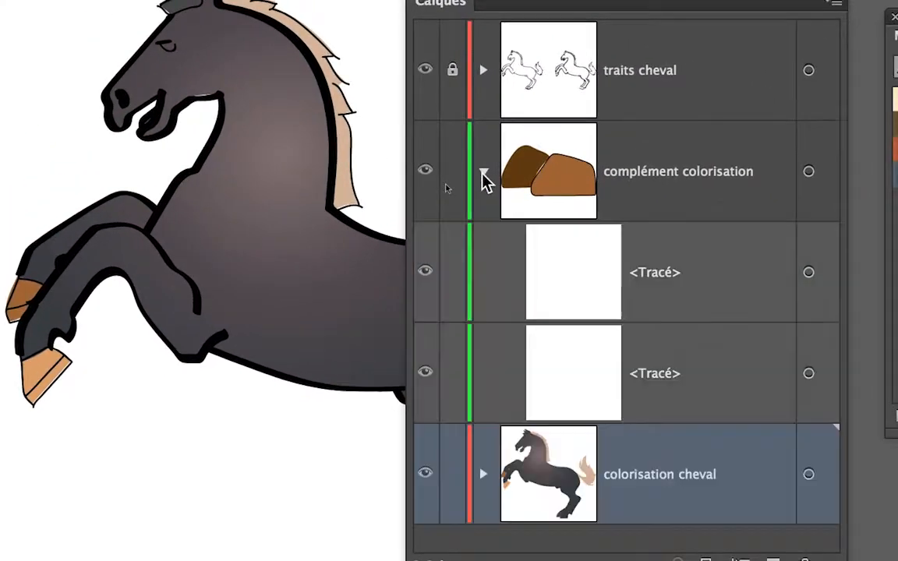
pyautogui.click(483, 175)
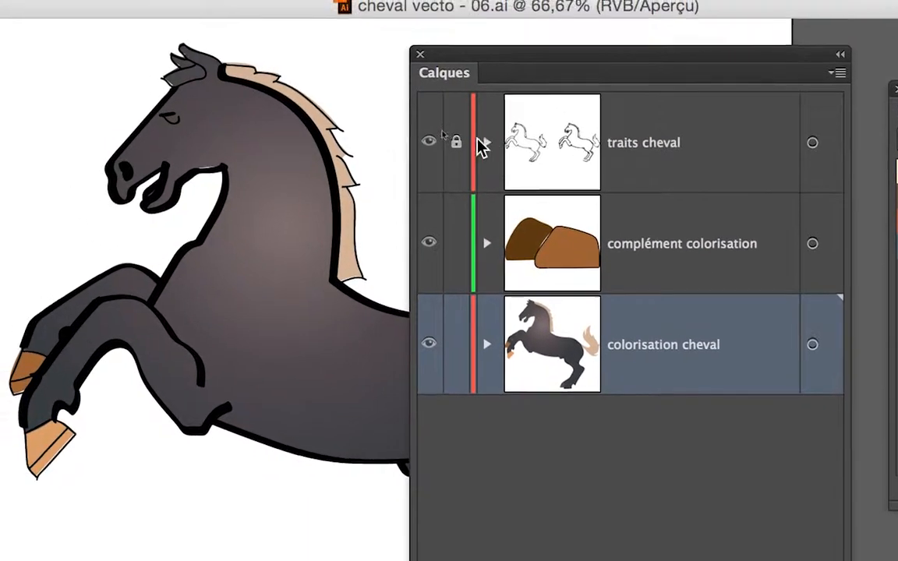
pyautogui.click(484, 143)
pyautogui.click(484, 143)
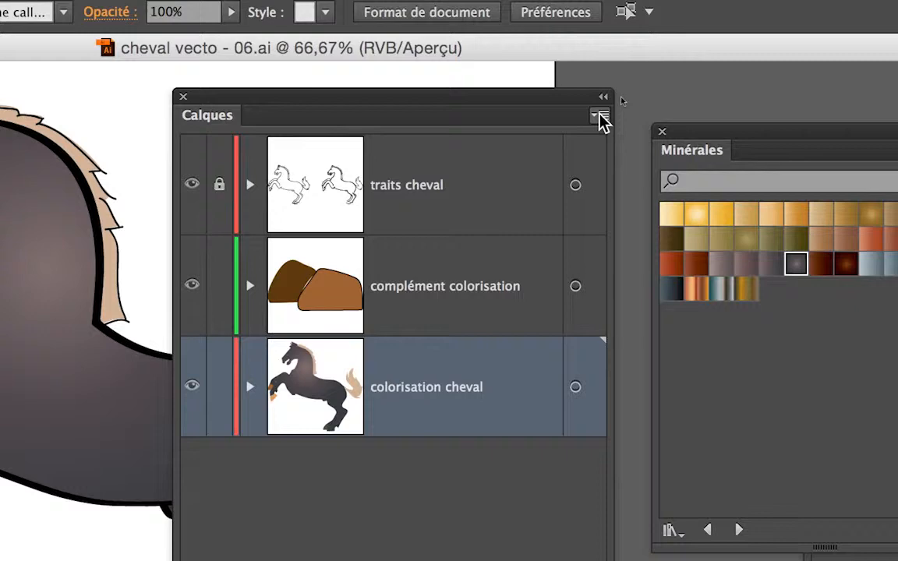
# Step: Turn off the Groupes and Objets thumbnails in the layer display options, keeping only the Calques thumbnails
pyautogui.click(767, 80)
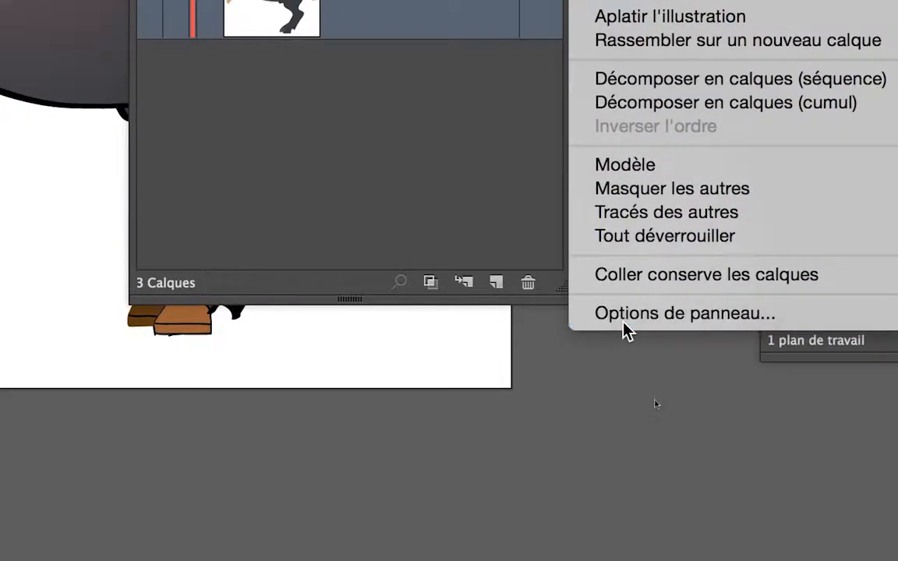
pyautogui.click(623, 318)
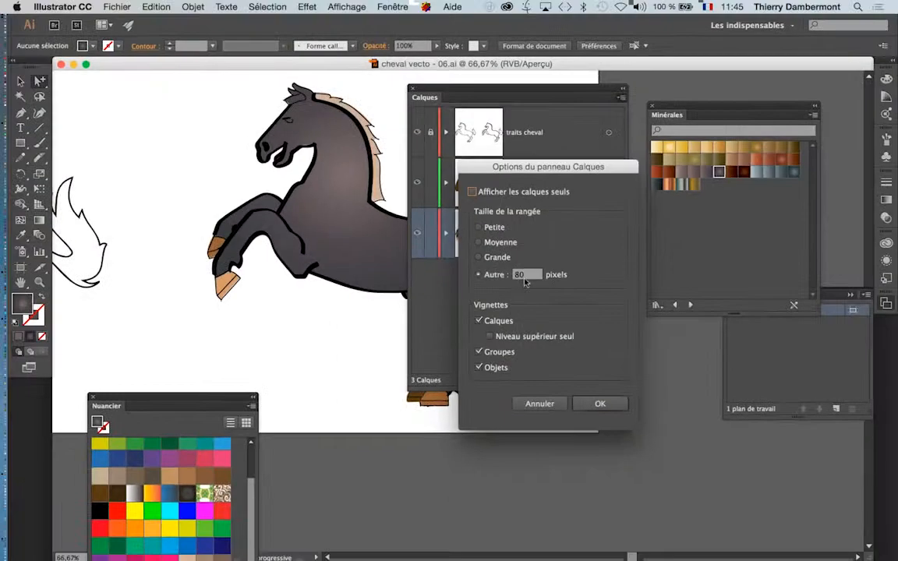
pyautogui.click(443, 415)
pyautogui.click(442, 384)
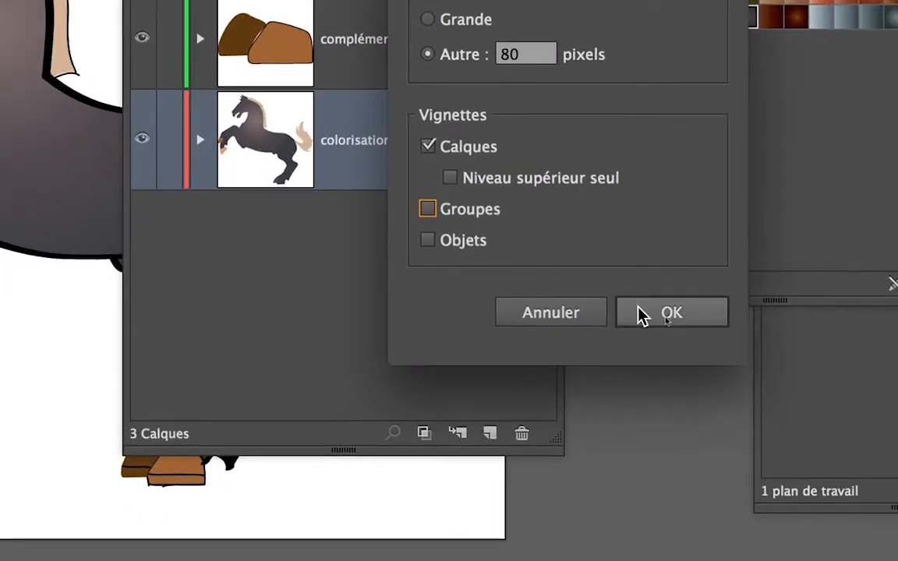
pyautogui.click(639, 314)
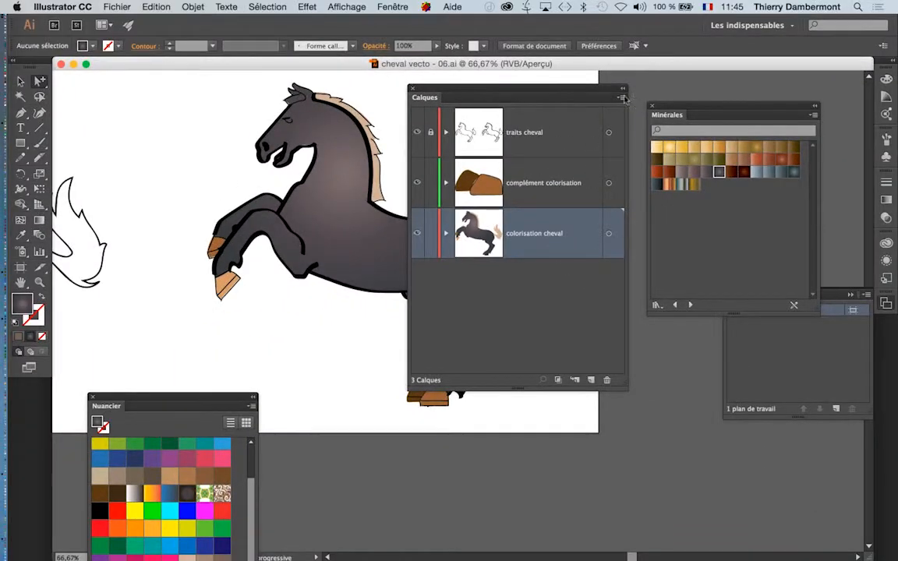
# Step: Bring up the list of commands available for the layers
pyautogui.click(622, 98)
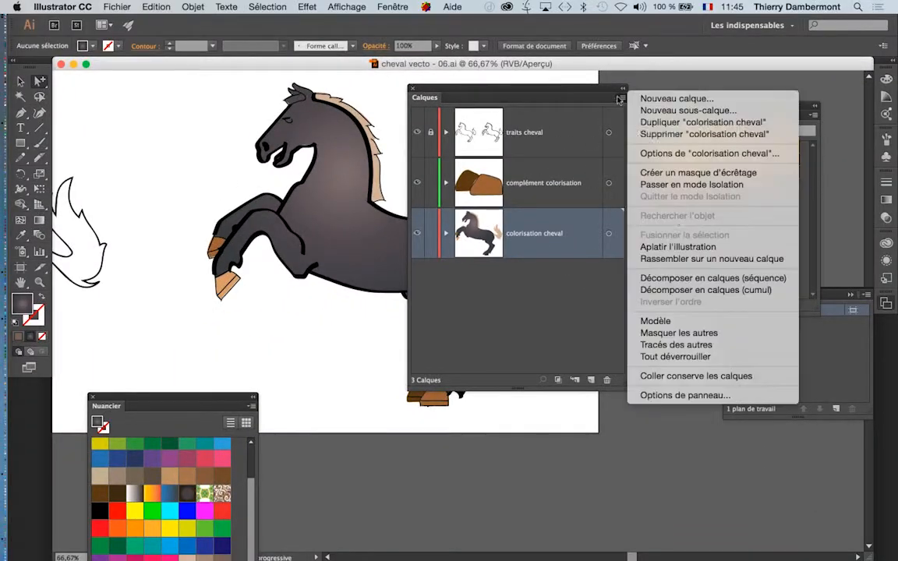